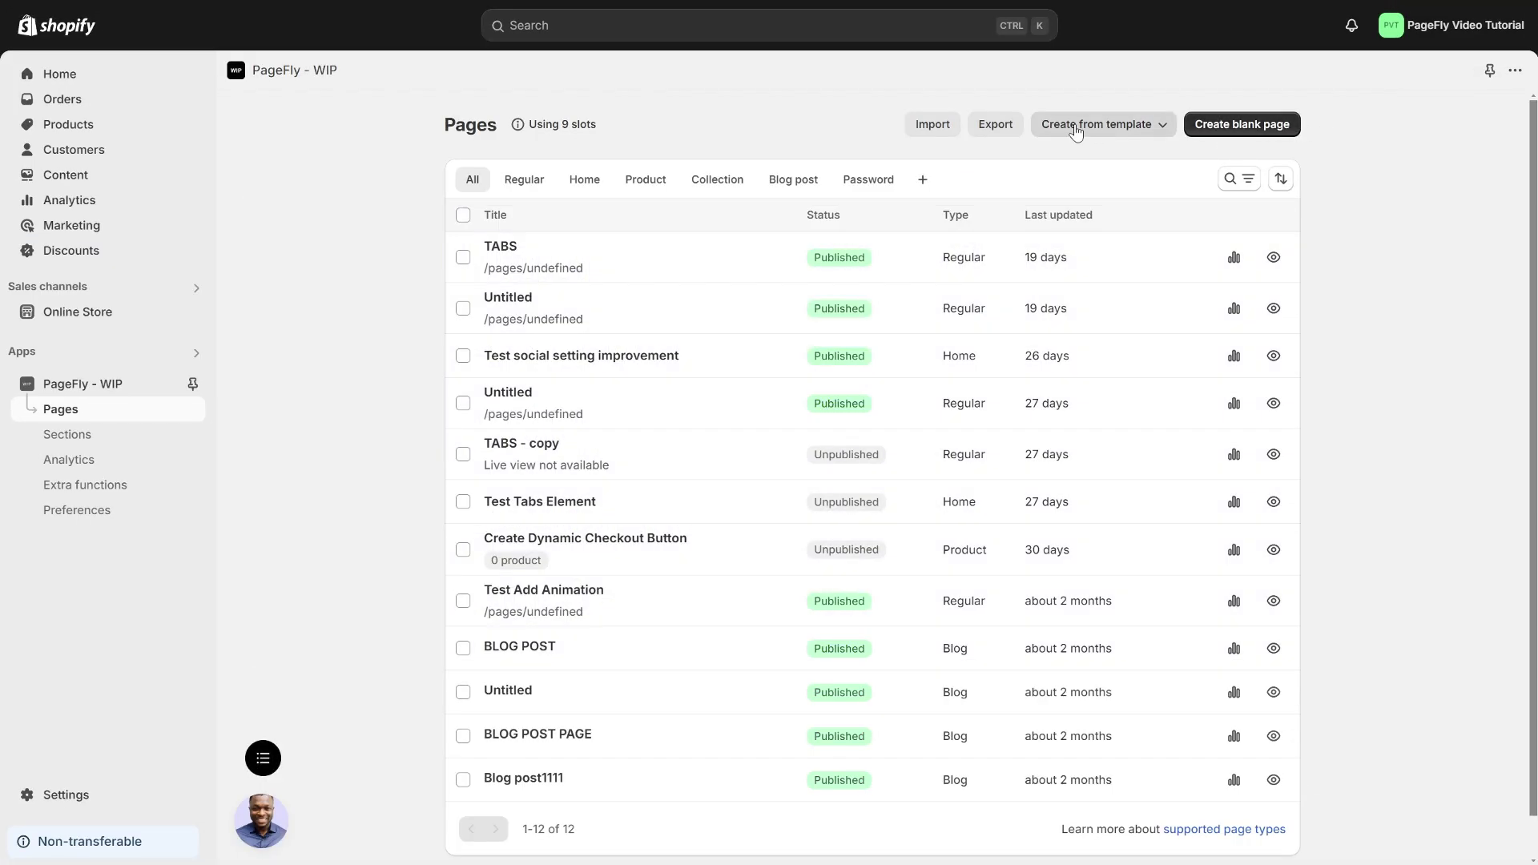
Create a new blank Regular page to edit in the Flex Editor.
click(1244, 128)
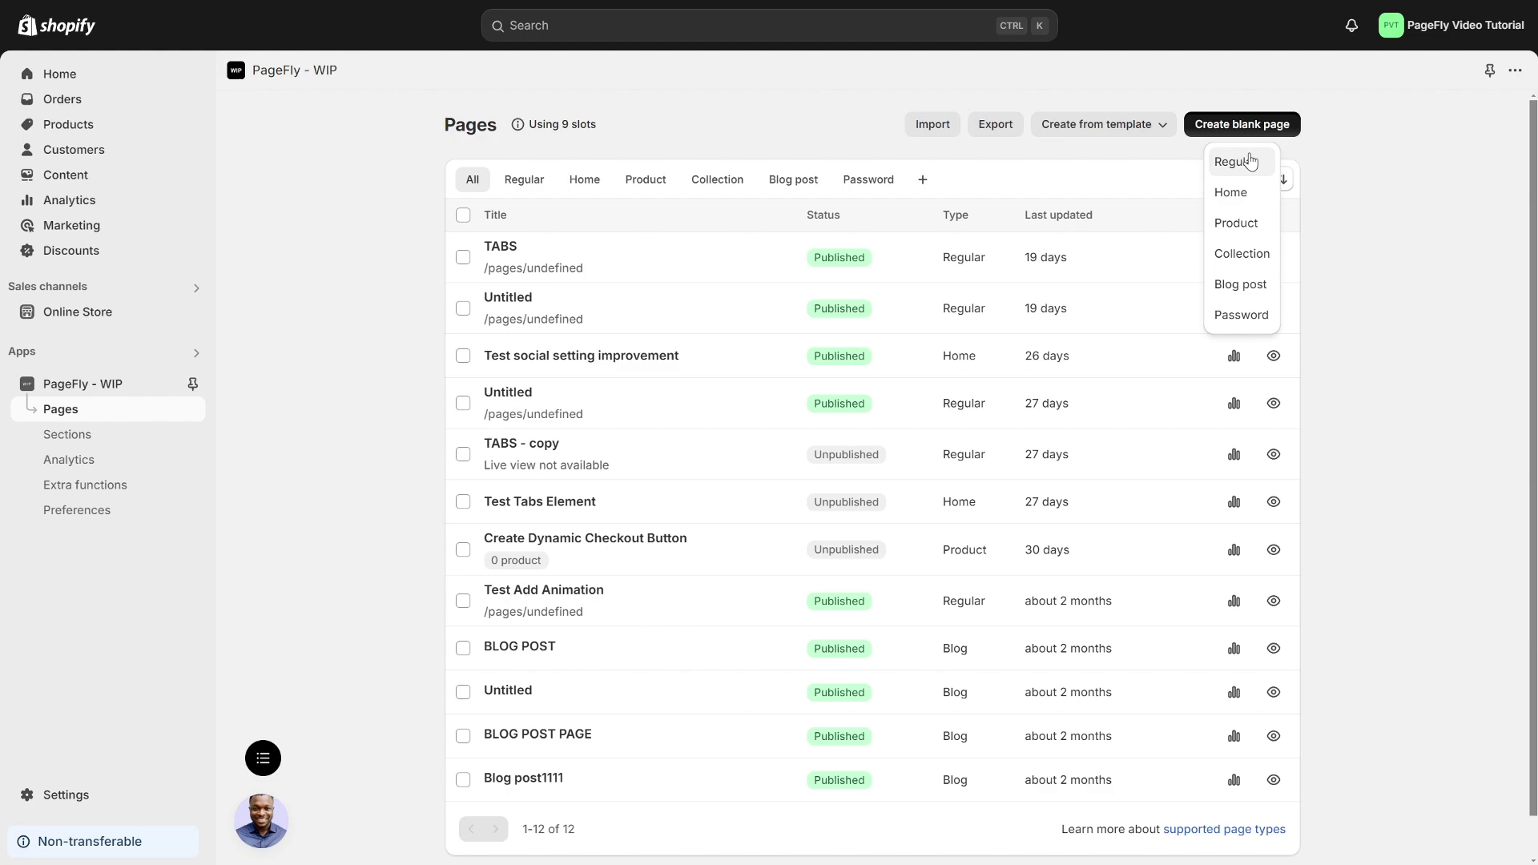
click(1249, 159)
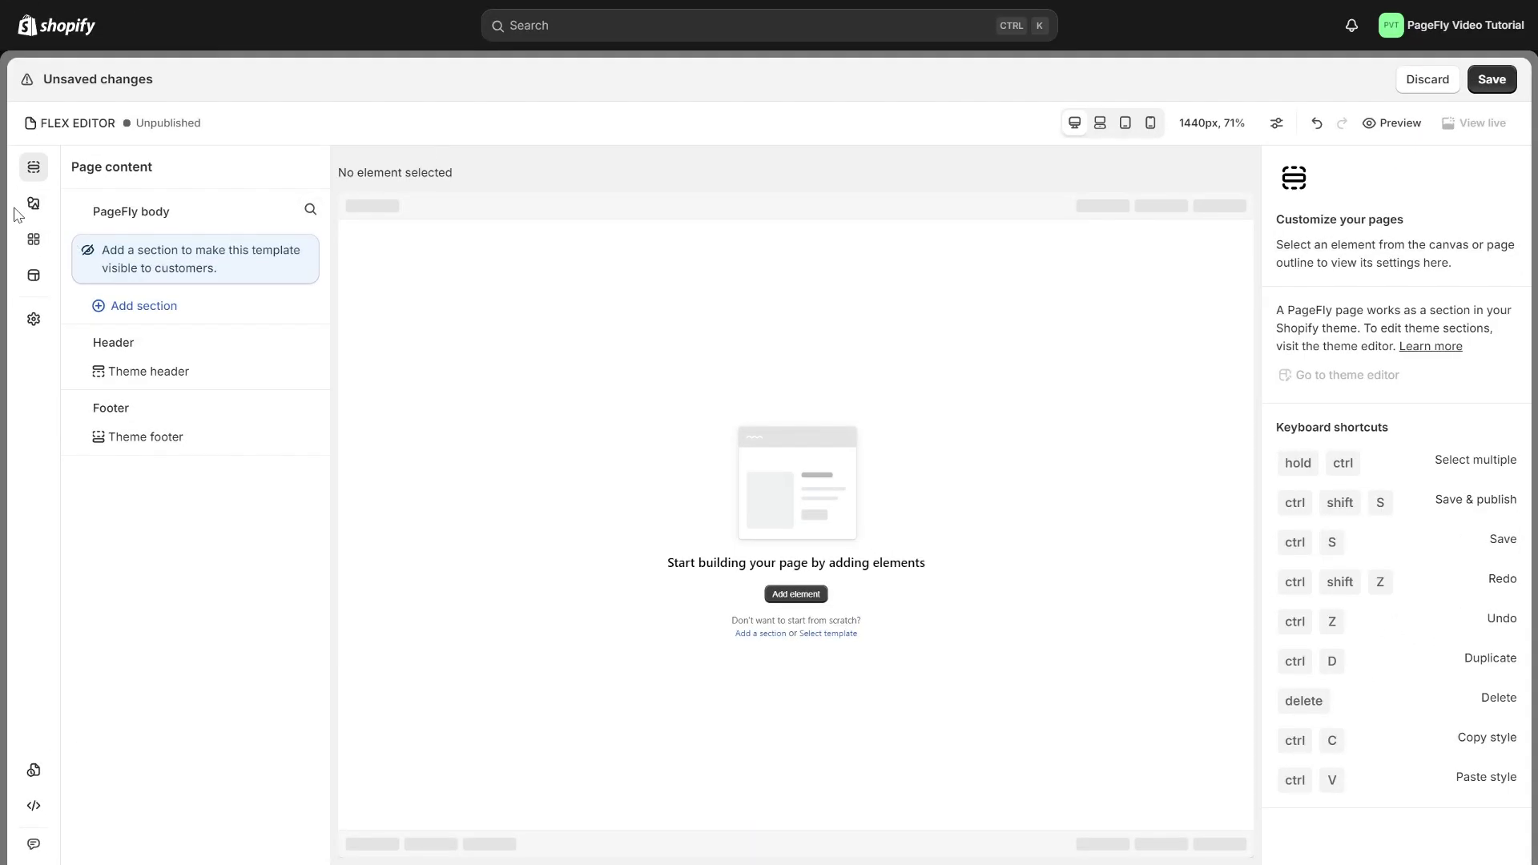
Add a 1/2-1/2 two-column layout and a Blank section below it.
click(33, 203)
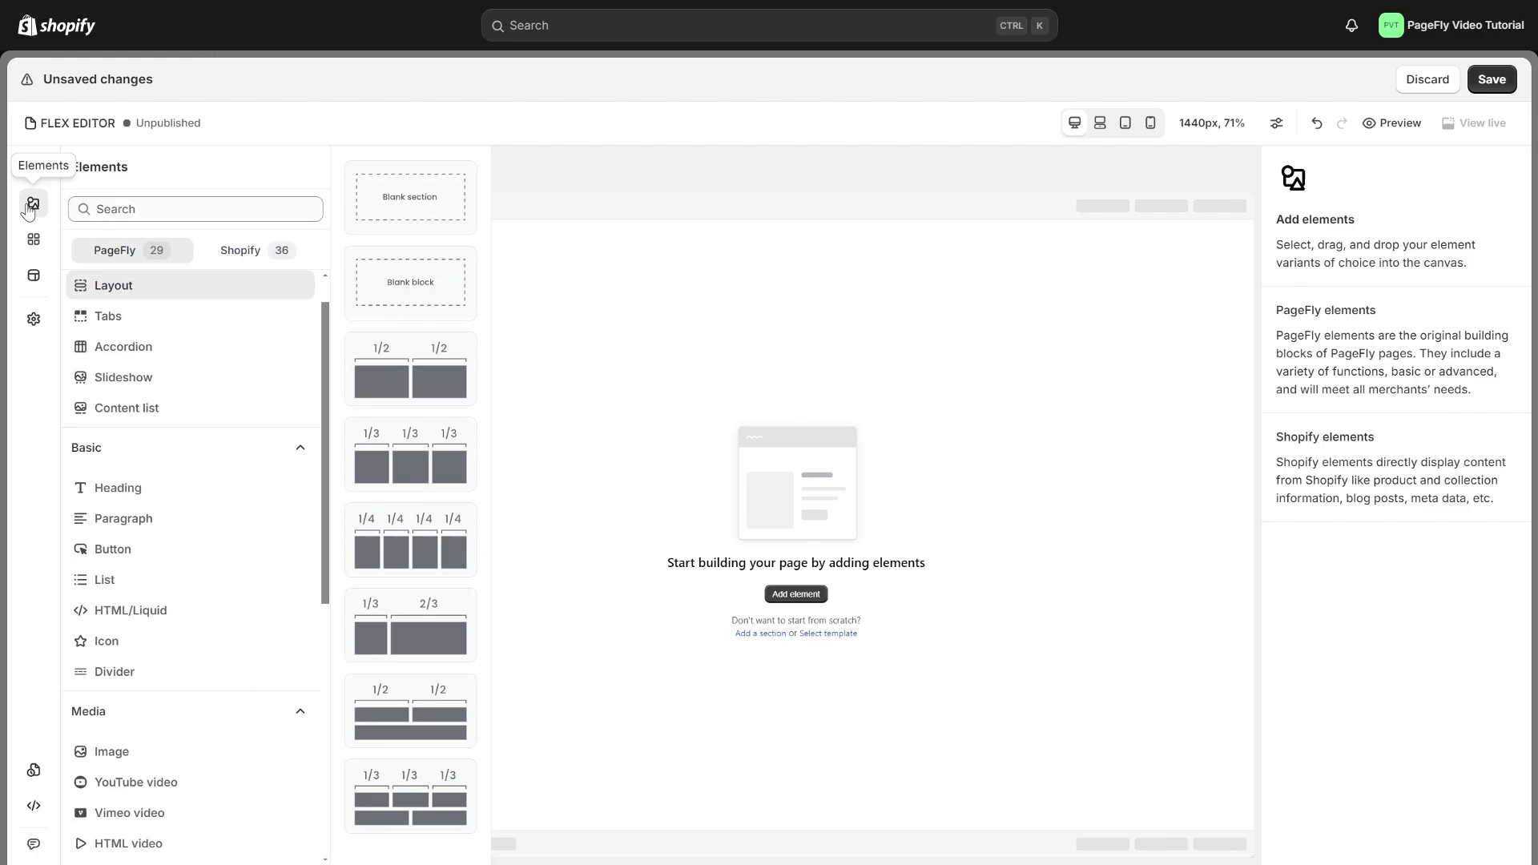
drag(403, 369, 574, 333)
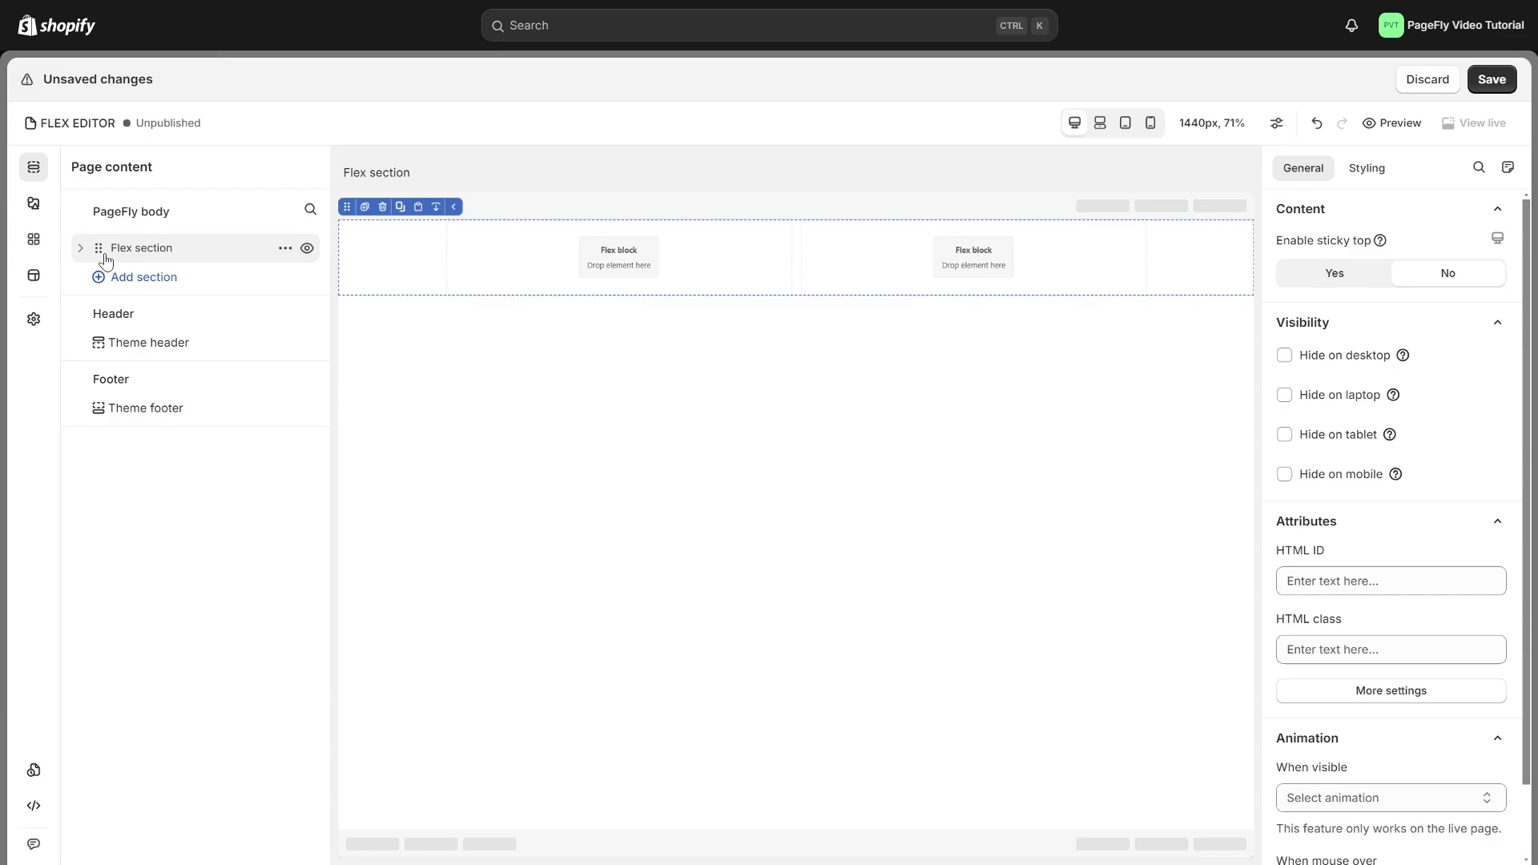
click(34, 203)
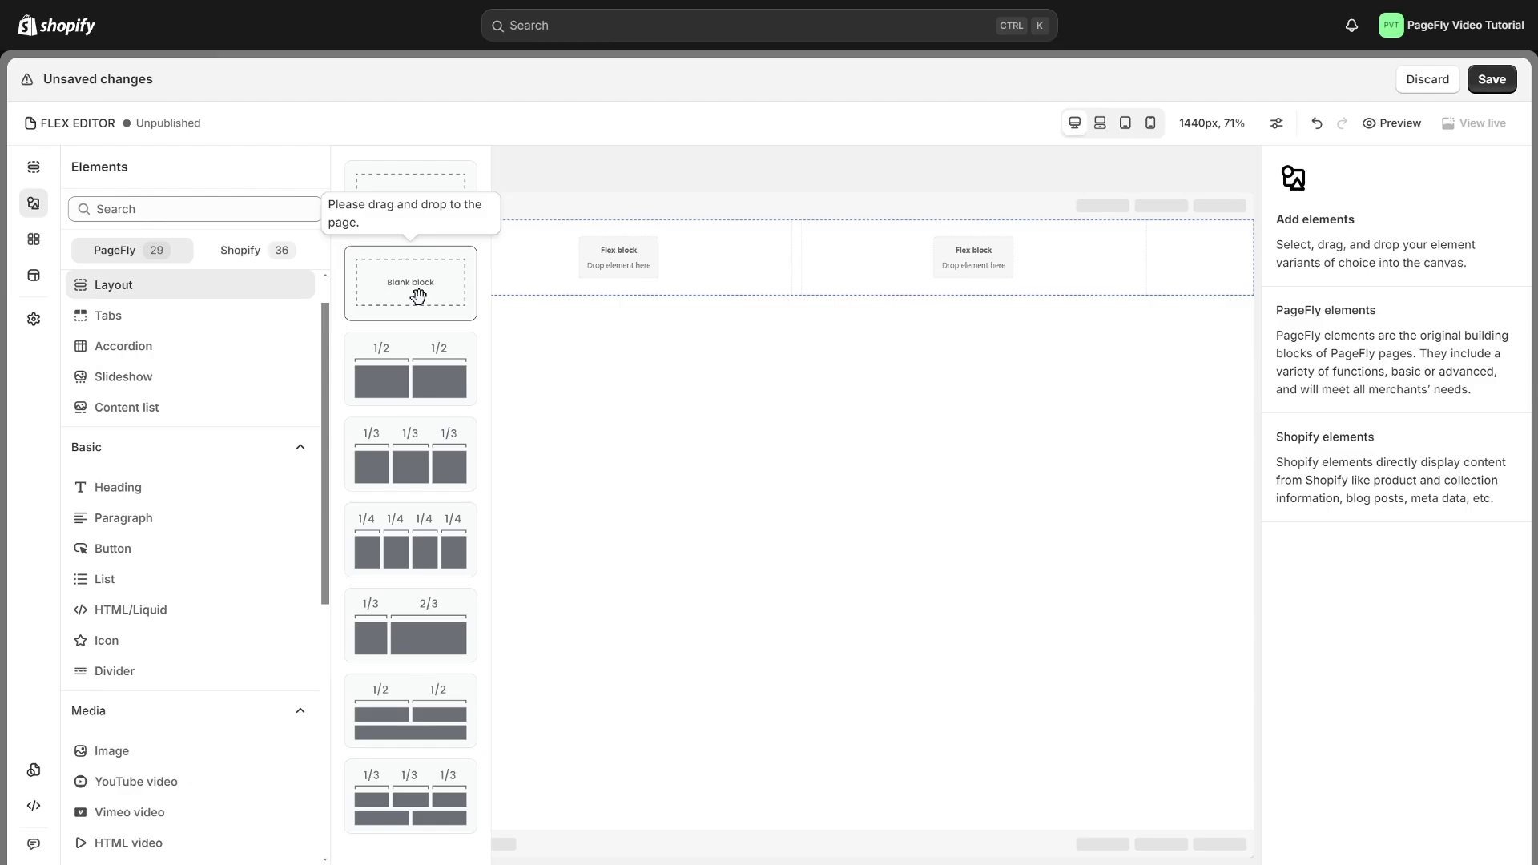
drag(371, 197, 543, 341)
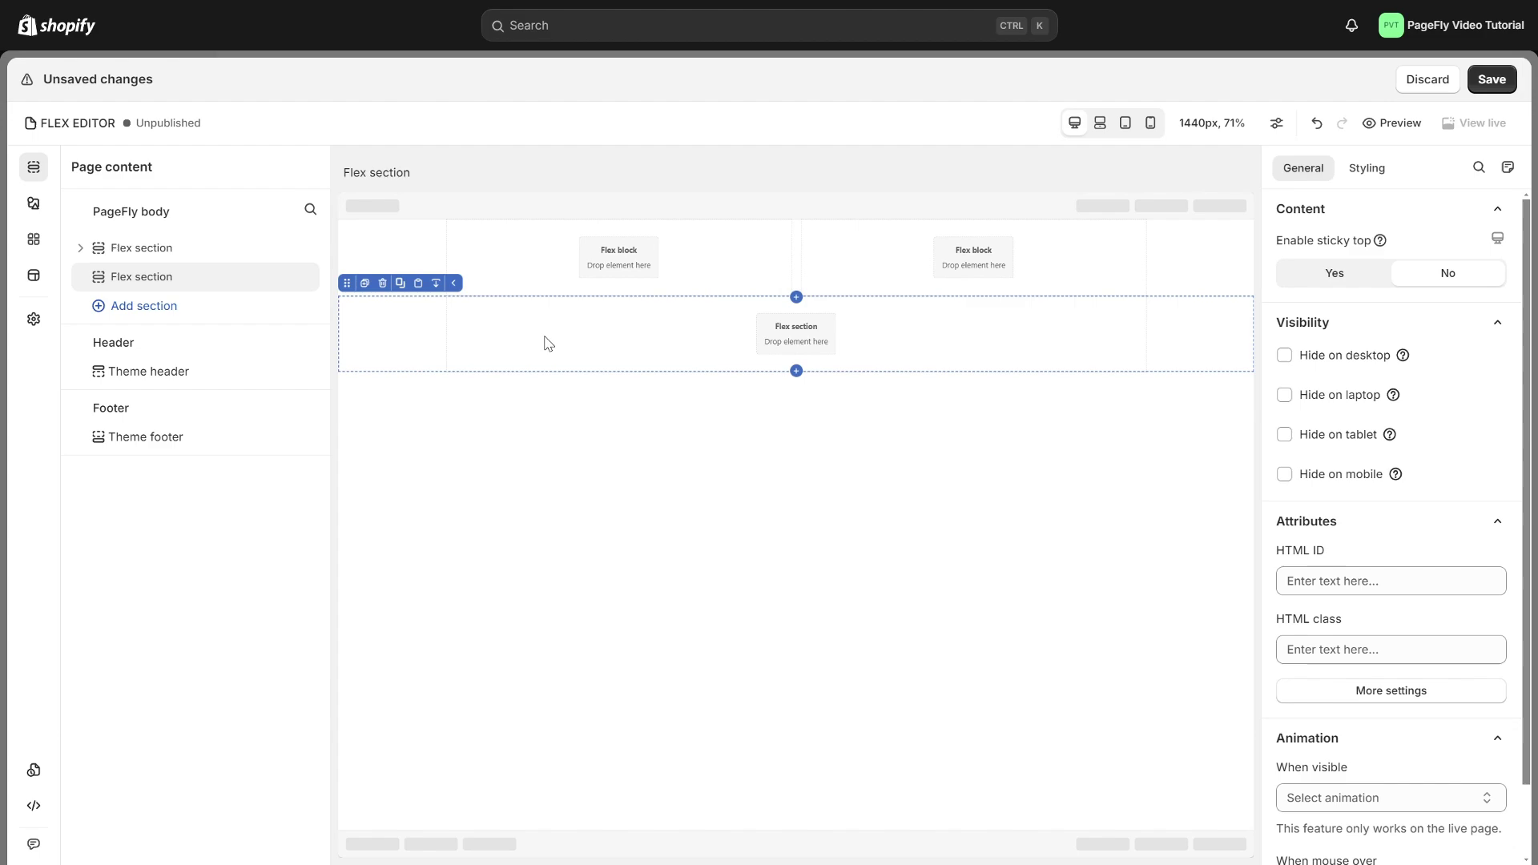
Place a Heading in the second section with a Layout flex block beneath it.
click(34, 211)
scroll(257, 461, down, 3)
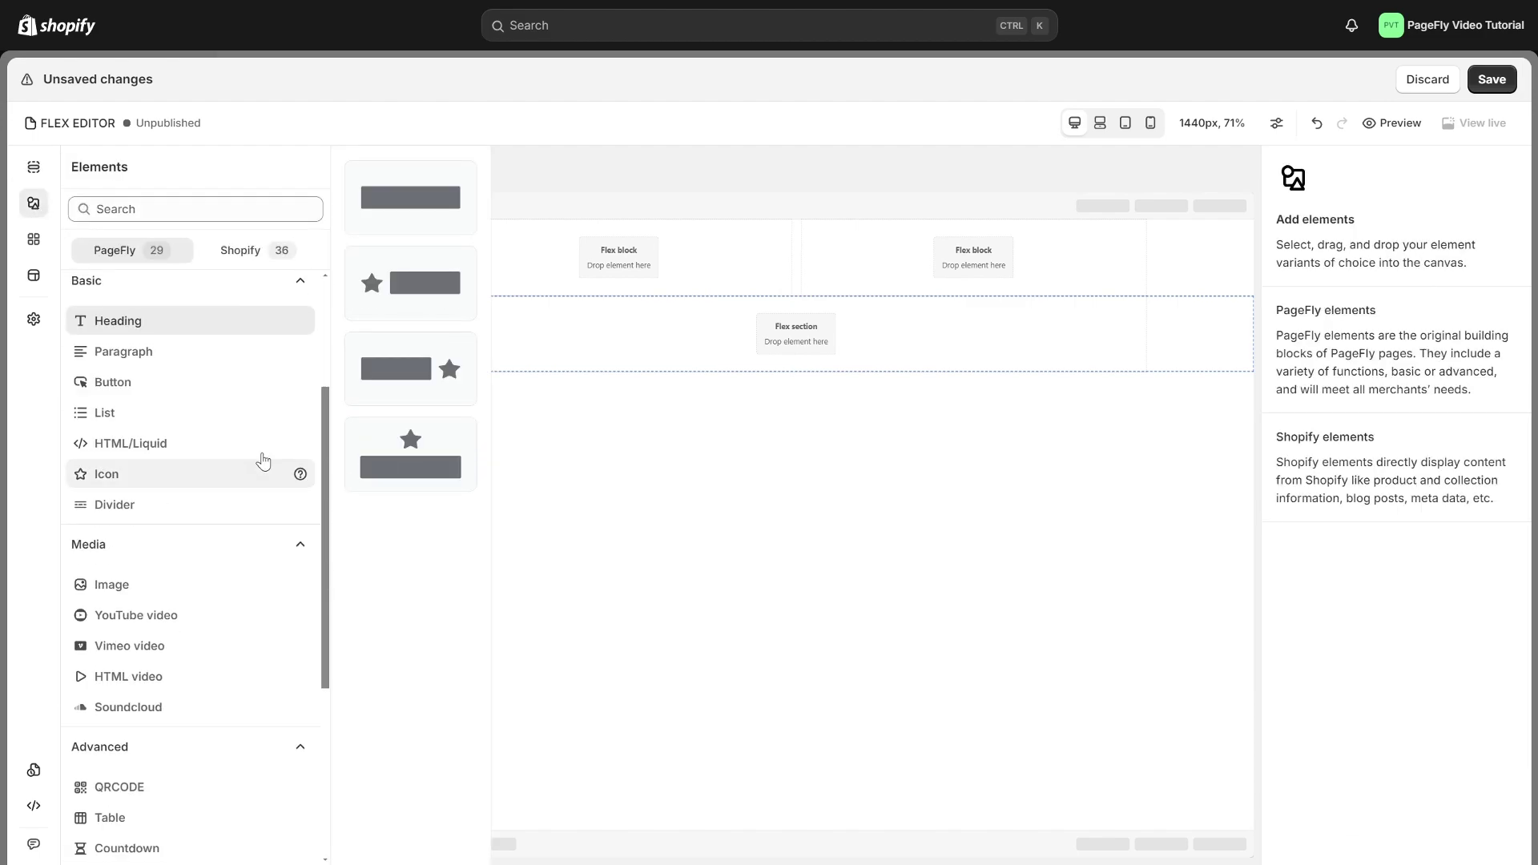
drag(395, 224, 700, 330)
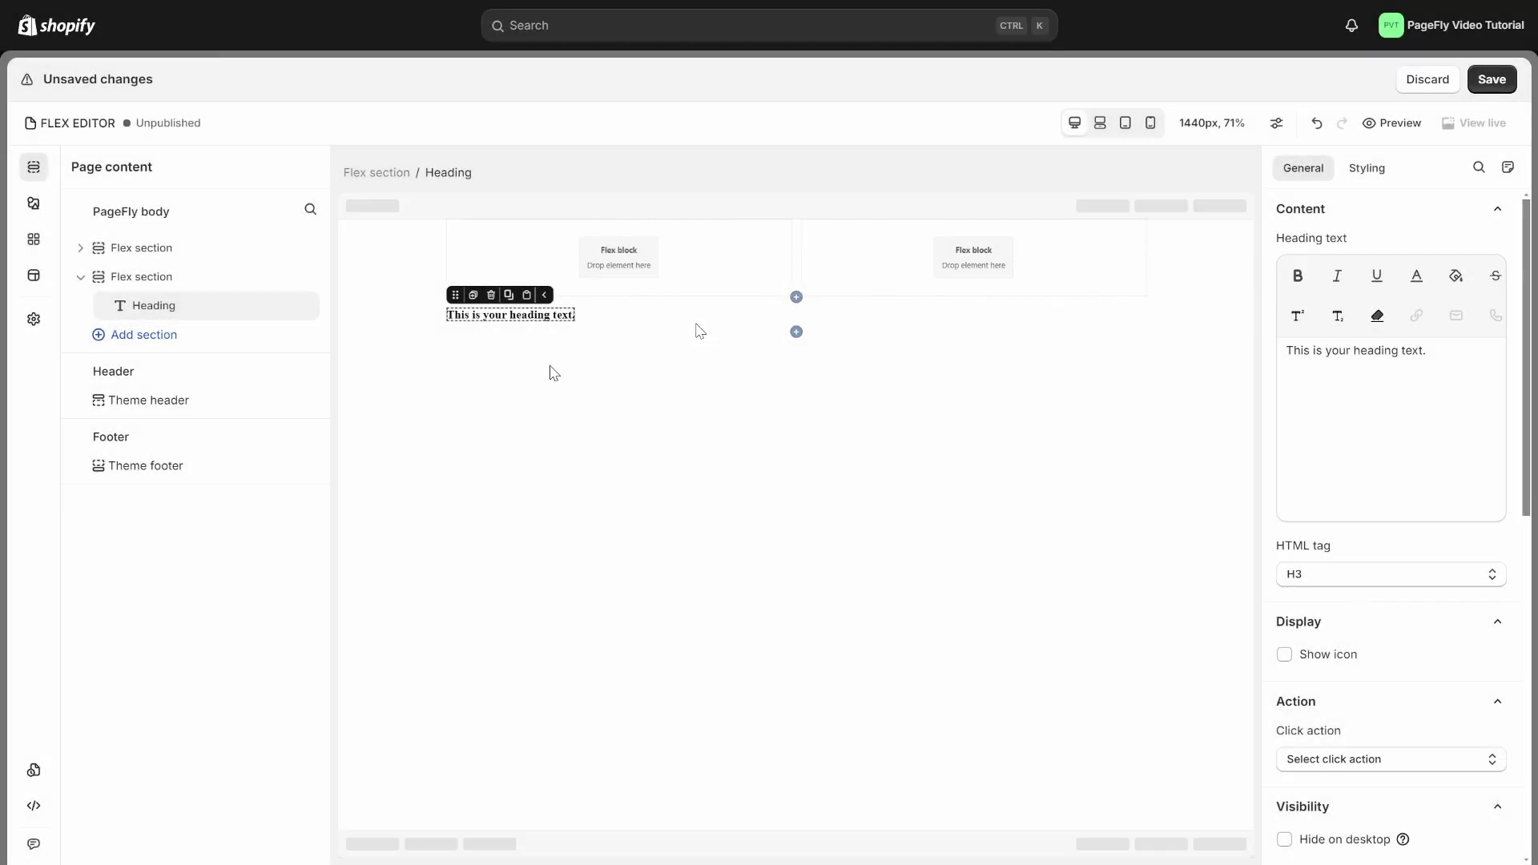
click(33, 203)
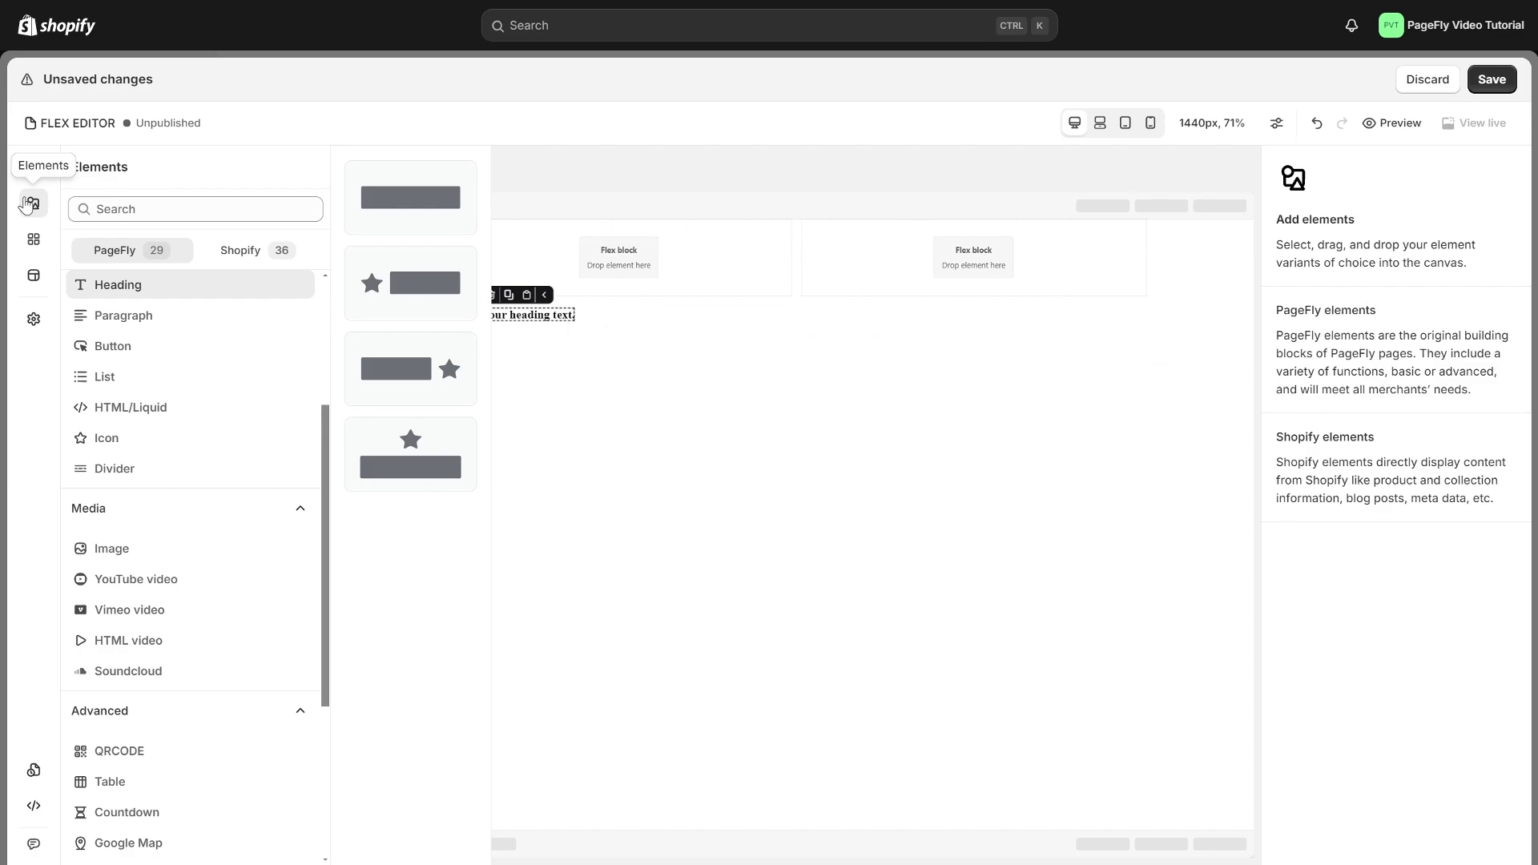
scroll(201, 342, up, 3)
click(201, 342)
drag(410, 433, 575, 331)
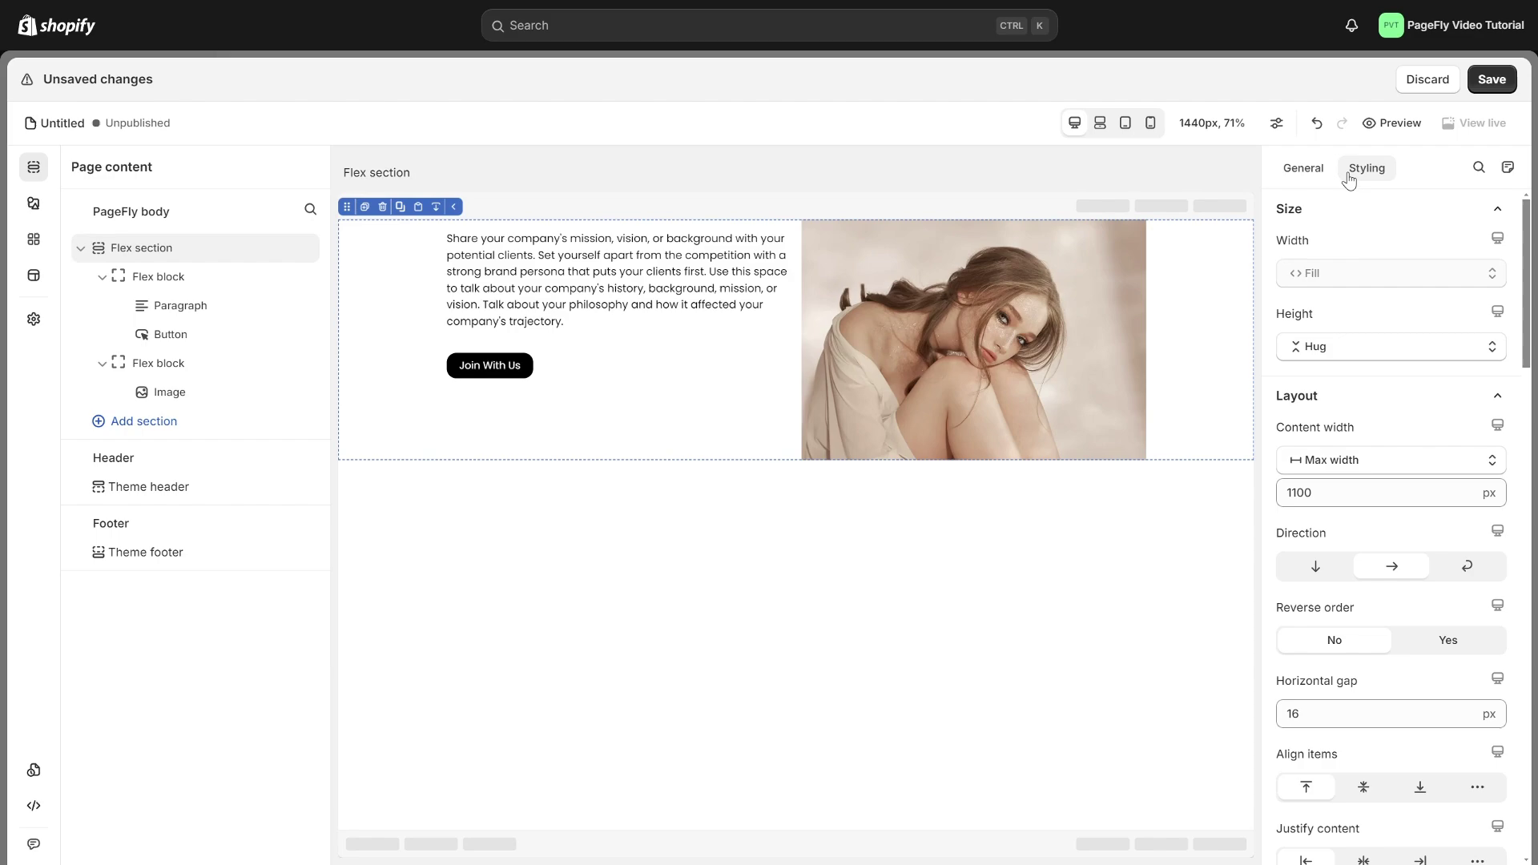
Drop a Heading variant into the Flex block above the paragraph beside the image.
scroll(1416, 414, down, 12)
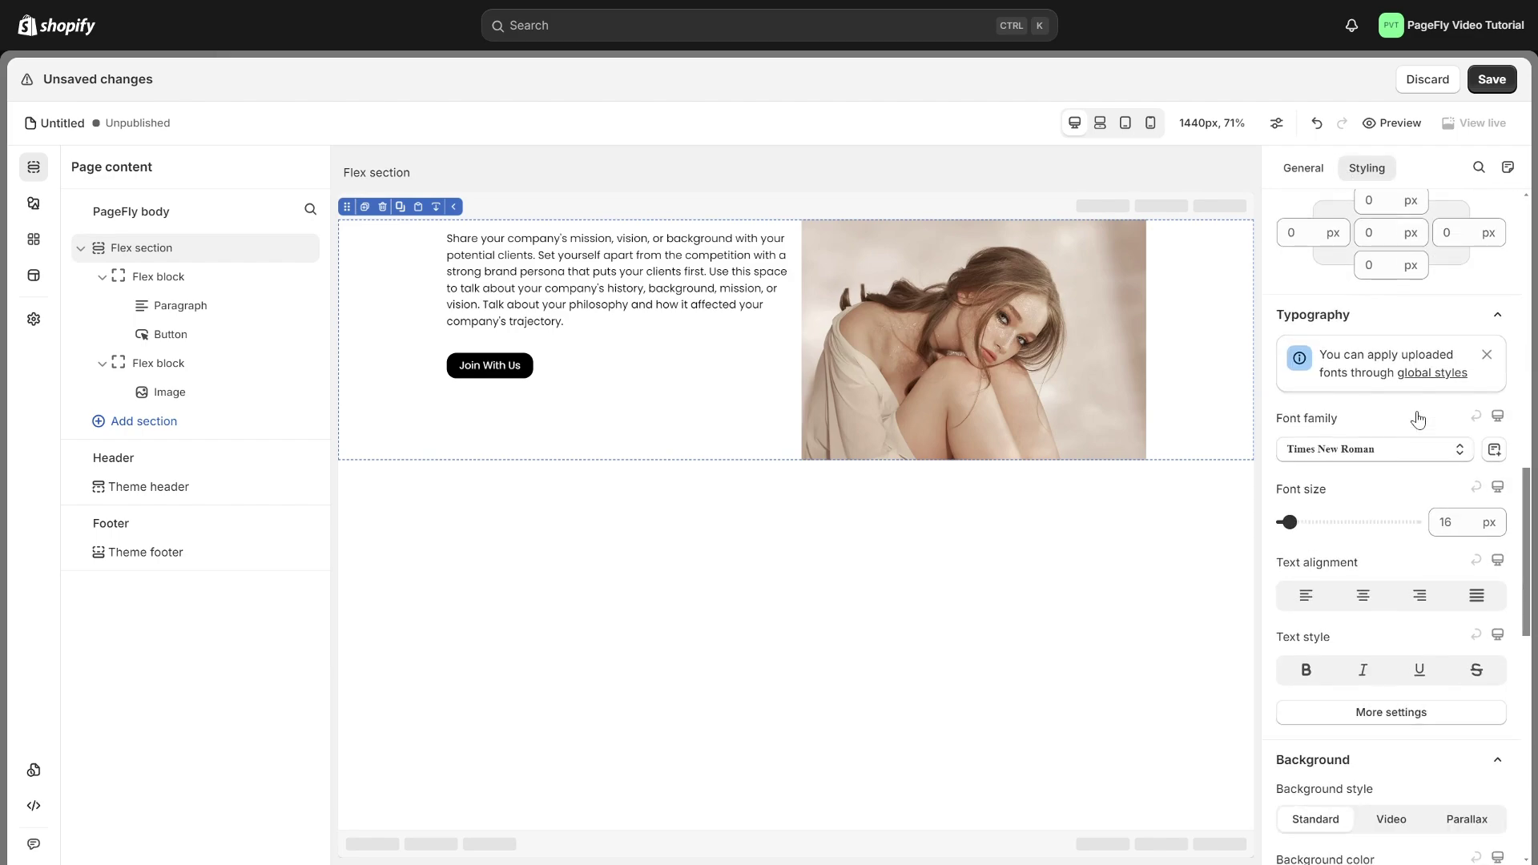
scroll(1417, 417, down, 5)
drag(1528, 695, 1534, 170)
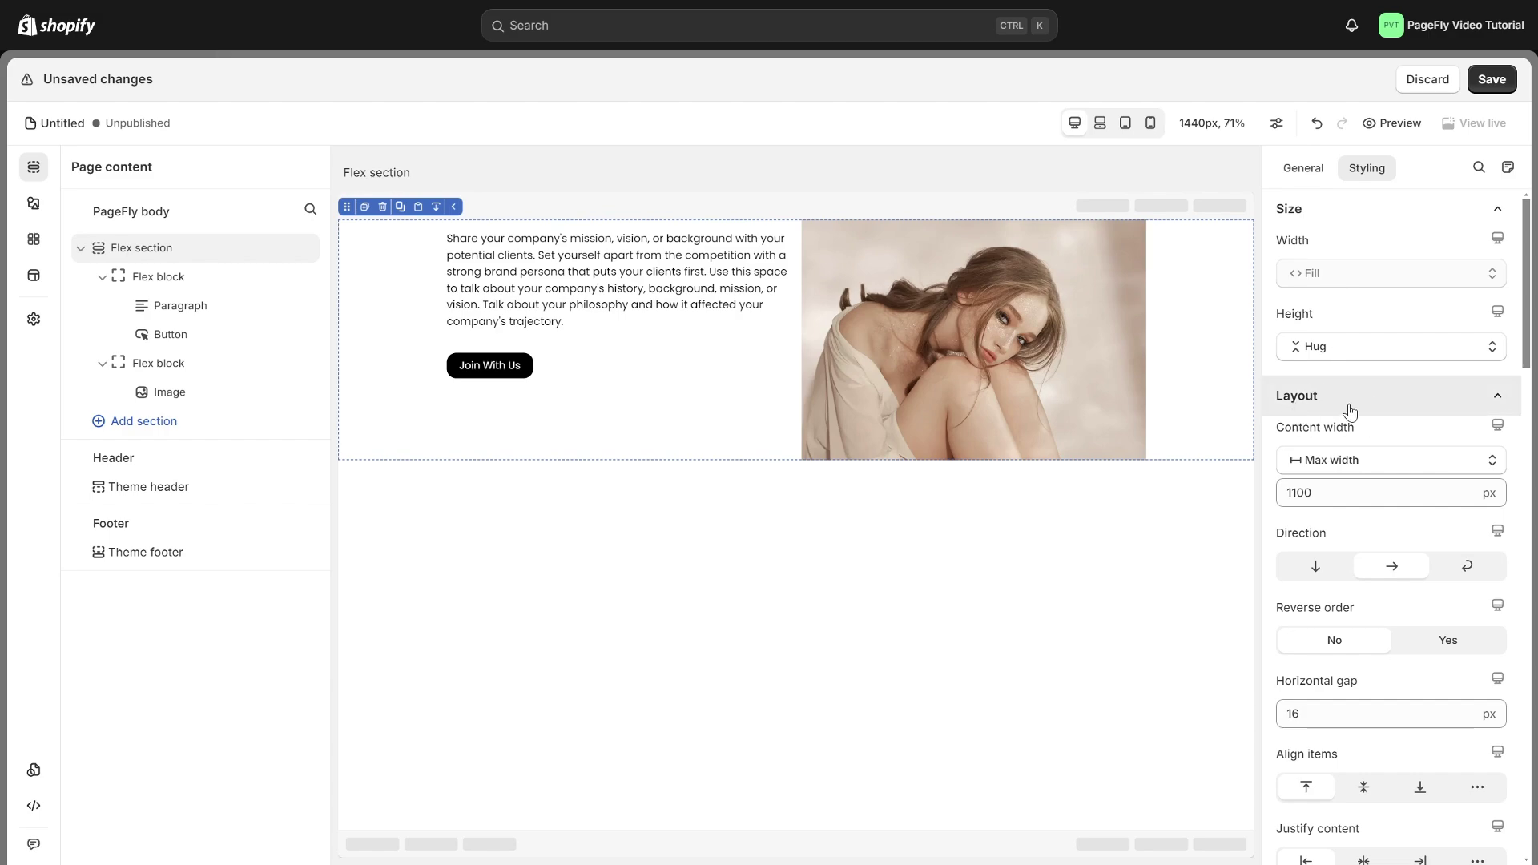
click(33, 203)
click(145, 489)
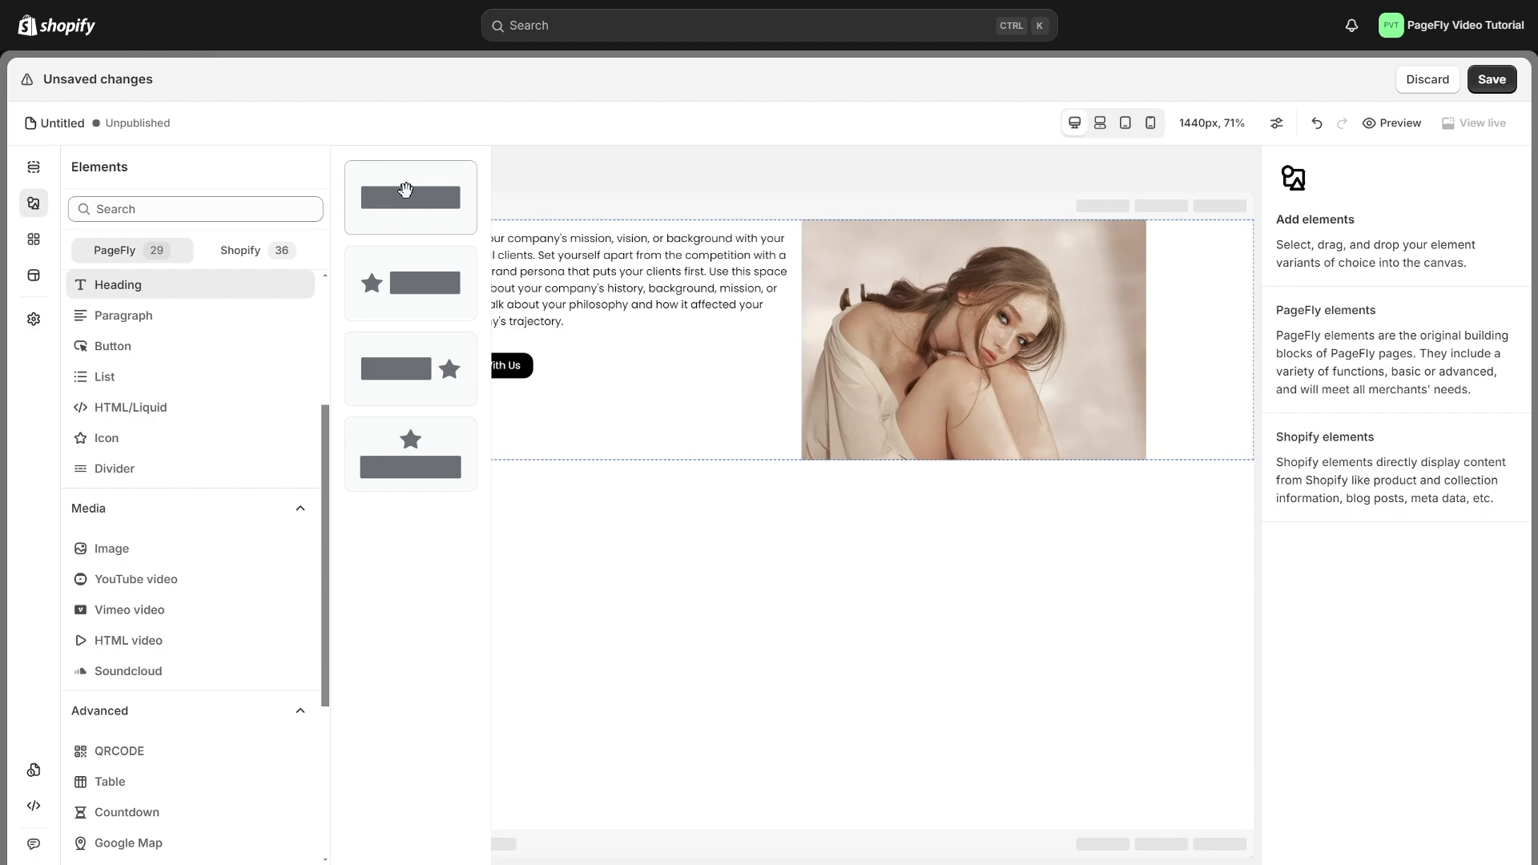
drag(410, 197, 520, 235)
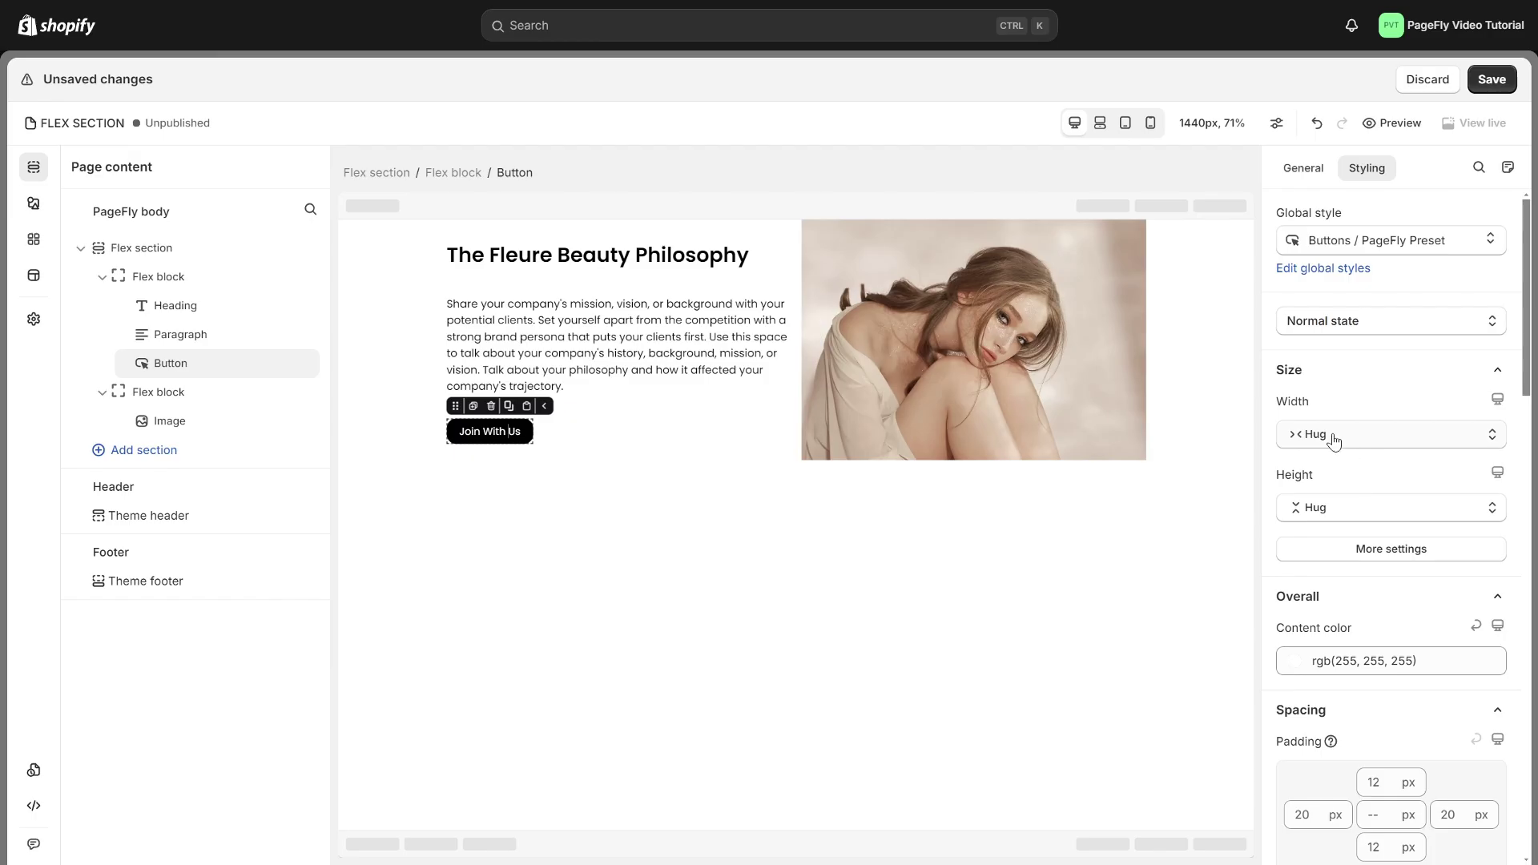
Set the Join With Us button's width to Fixed at 200 px.
click(1330, 434)
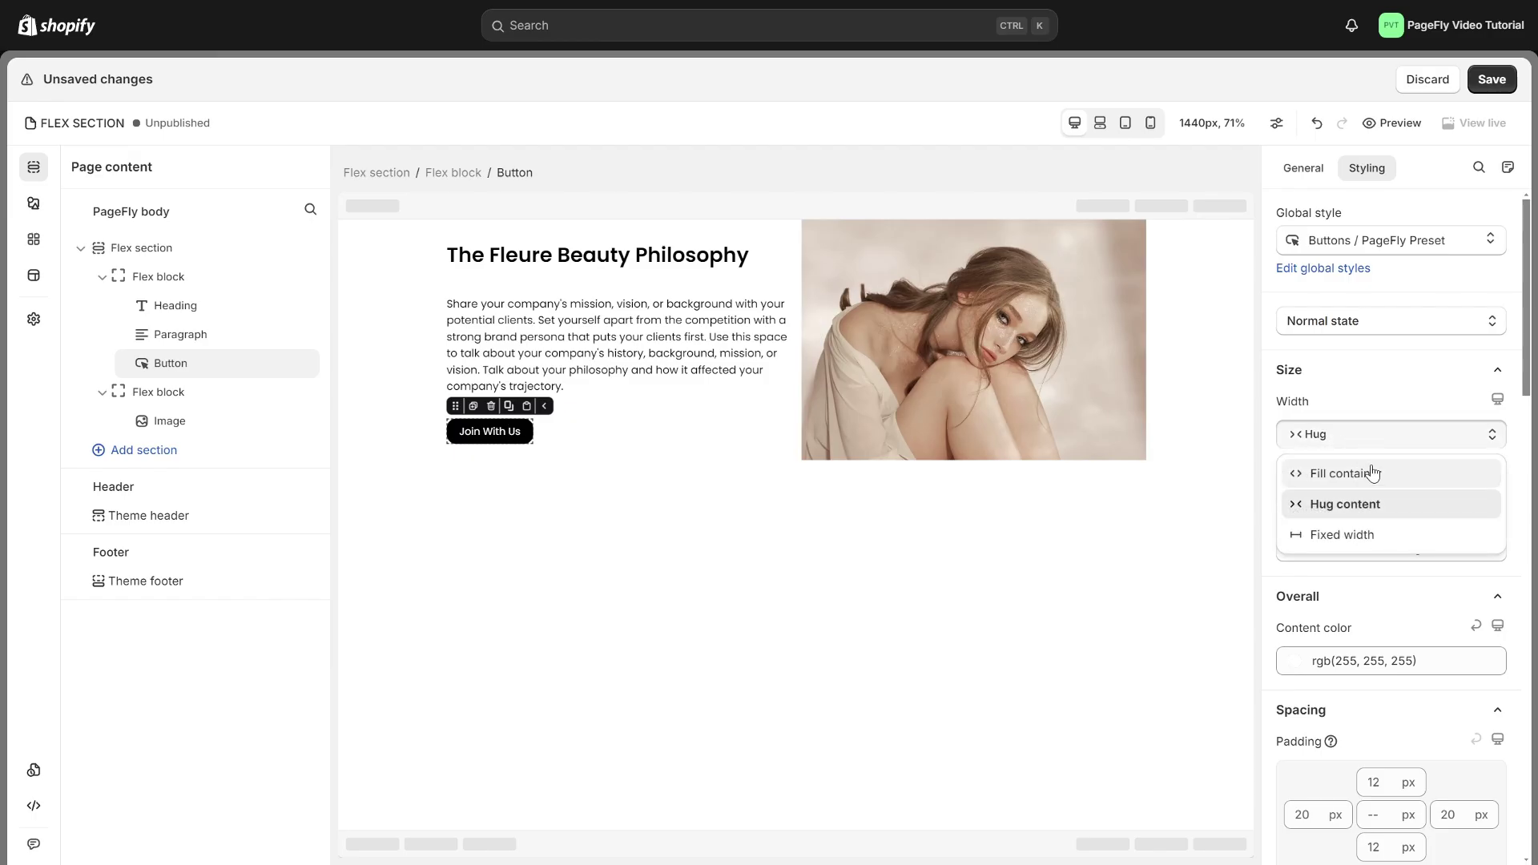
click(1368, 471)
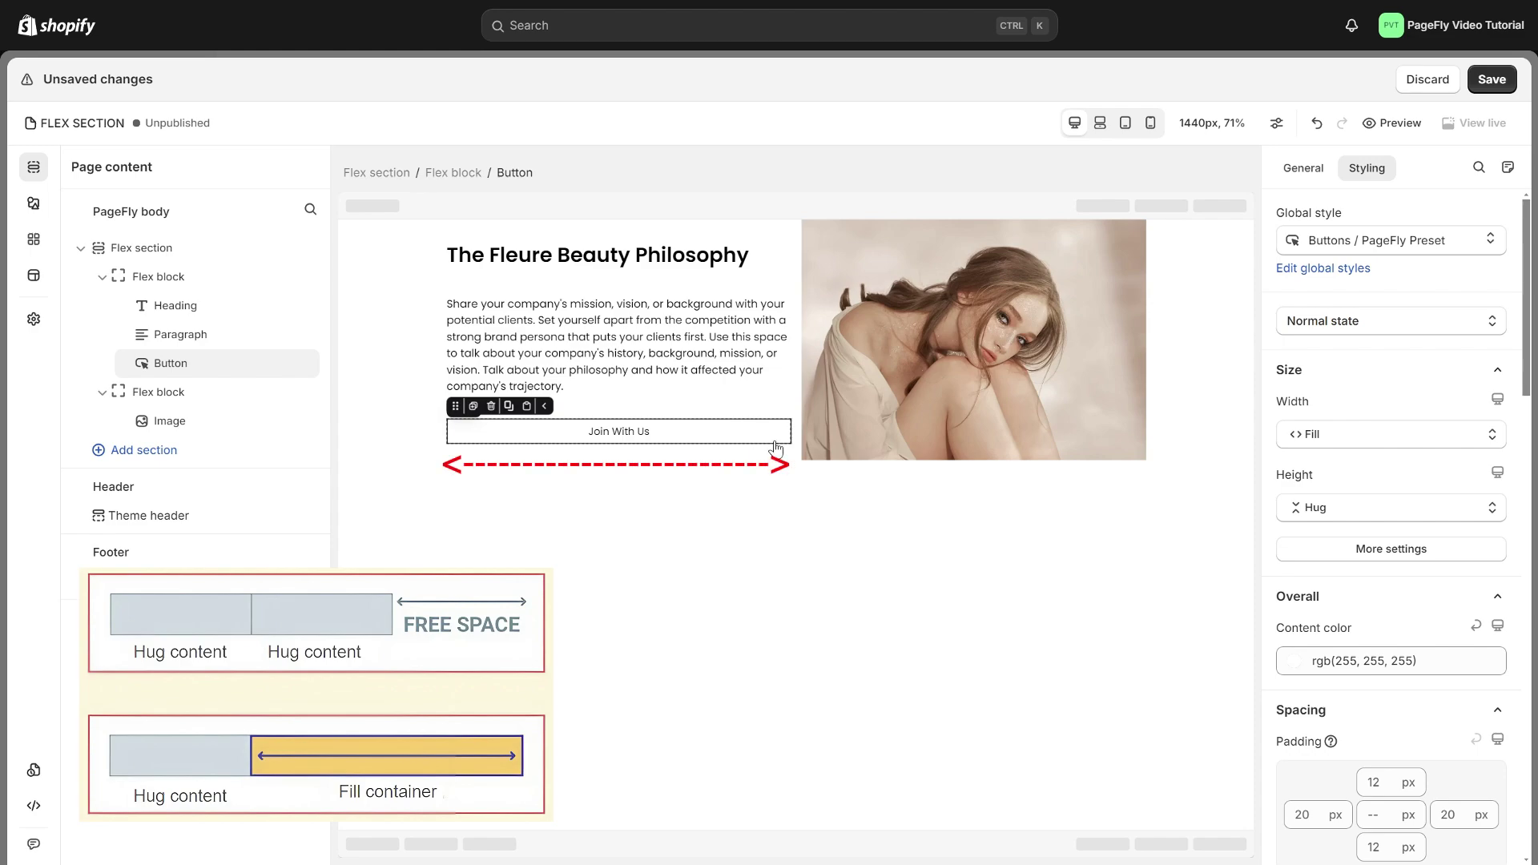
click(1318, 436)
click(1365, 506)
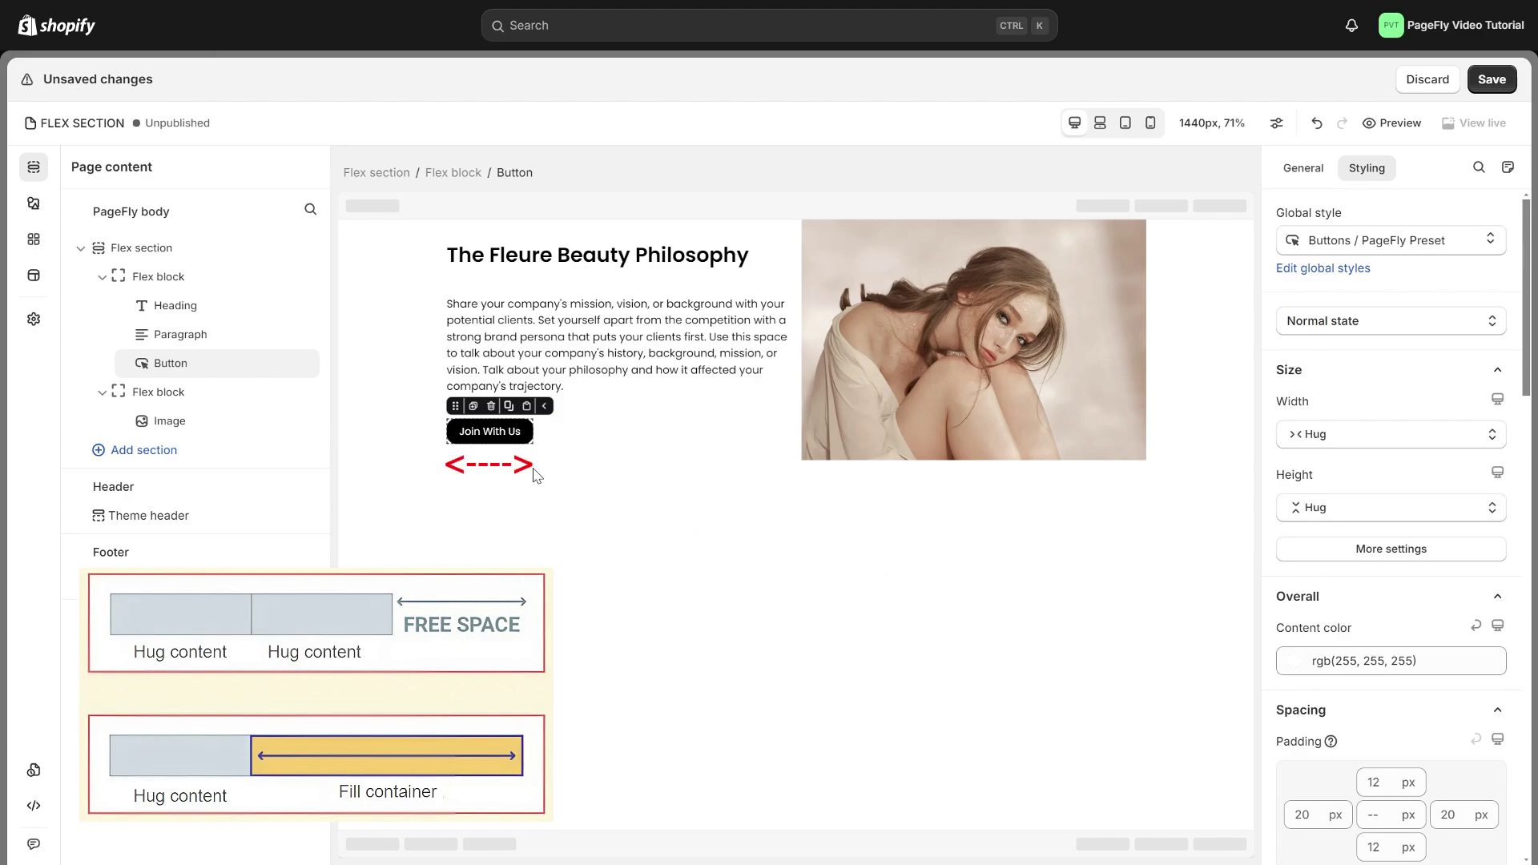
click(1322, 436)
click(1362, 535)
drag(1342, 468, 1282, 466)
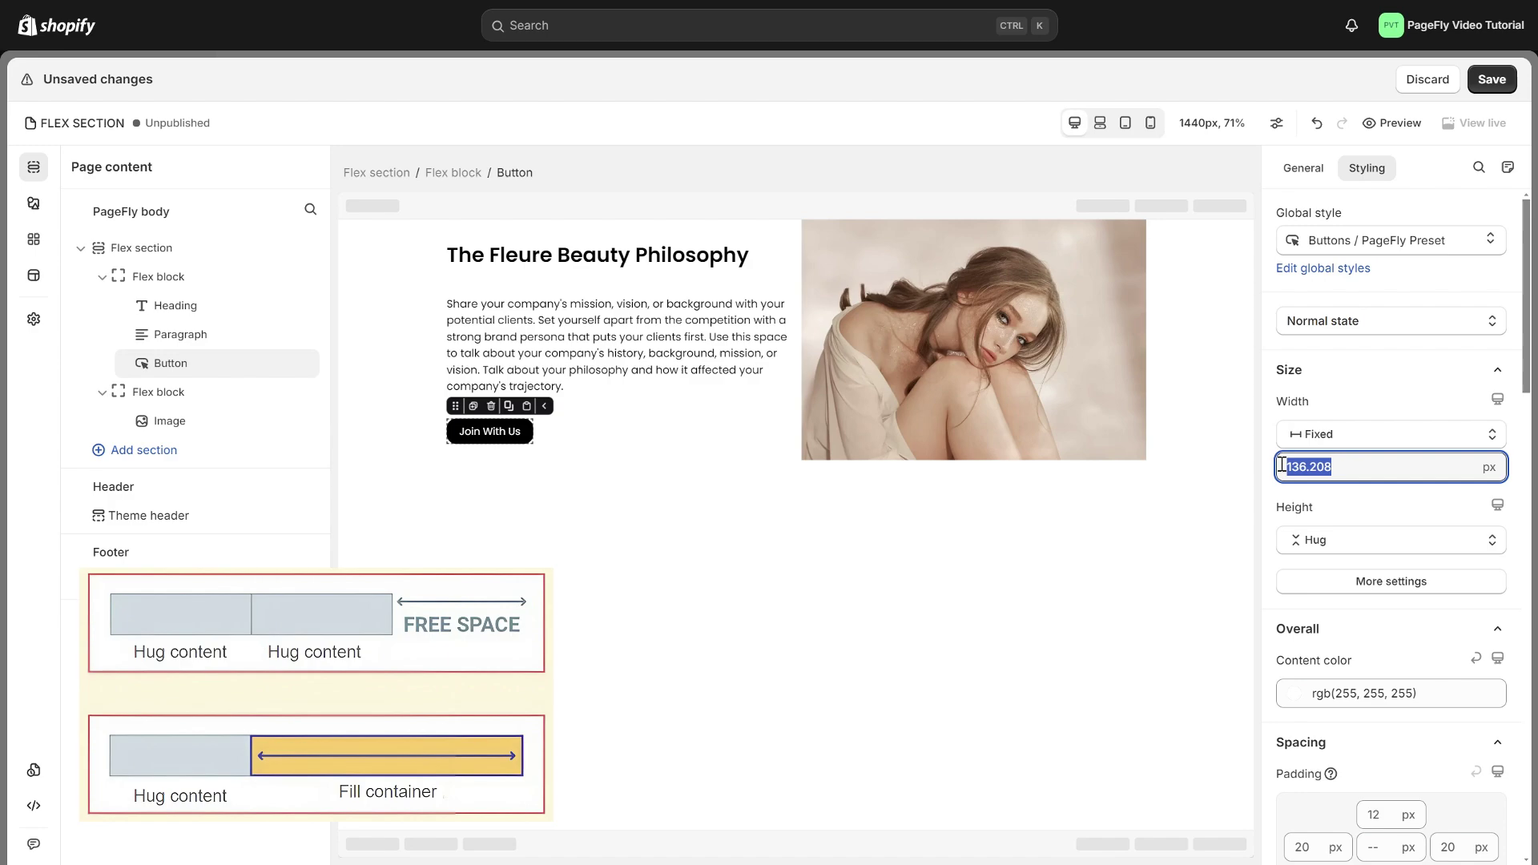
text(200)
click(1343, 504)
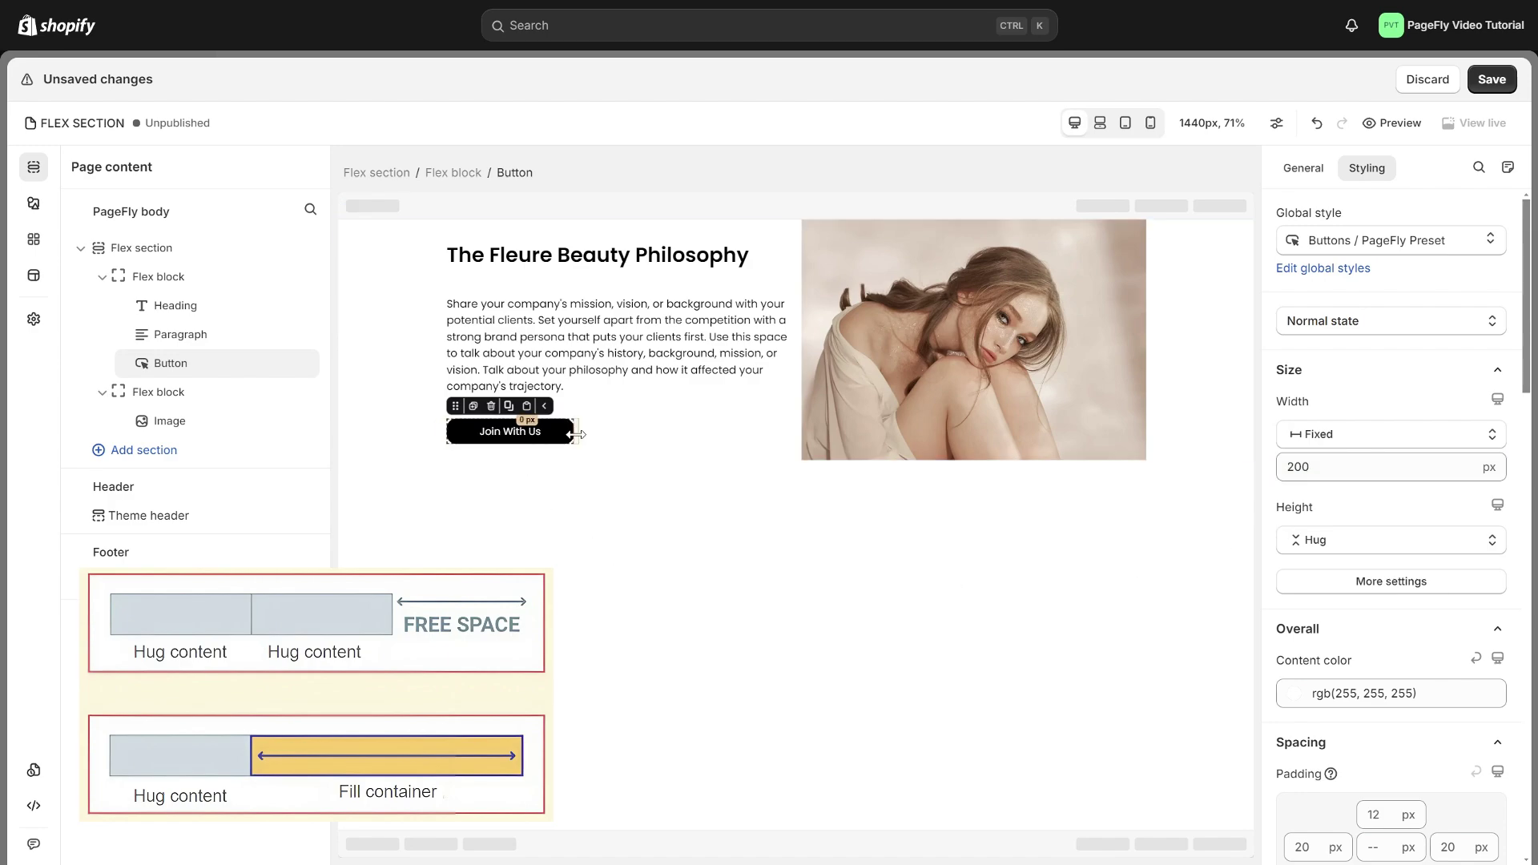
Adjust the button's min and max size limits, then select the Flex section.
click(1372, 581)
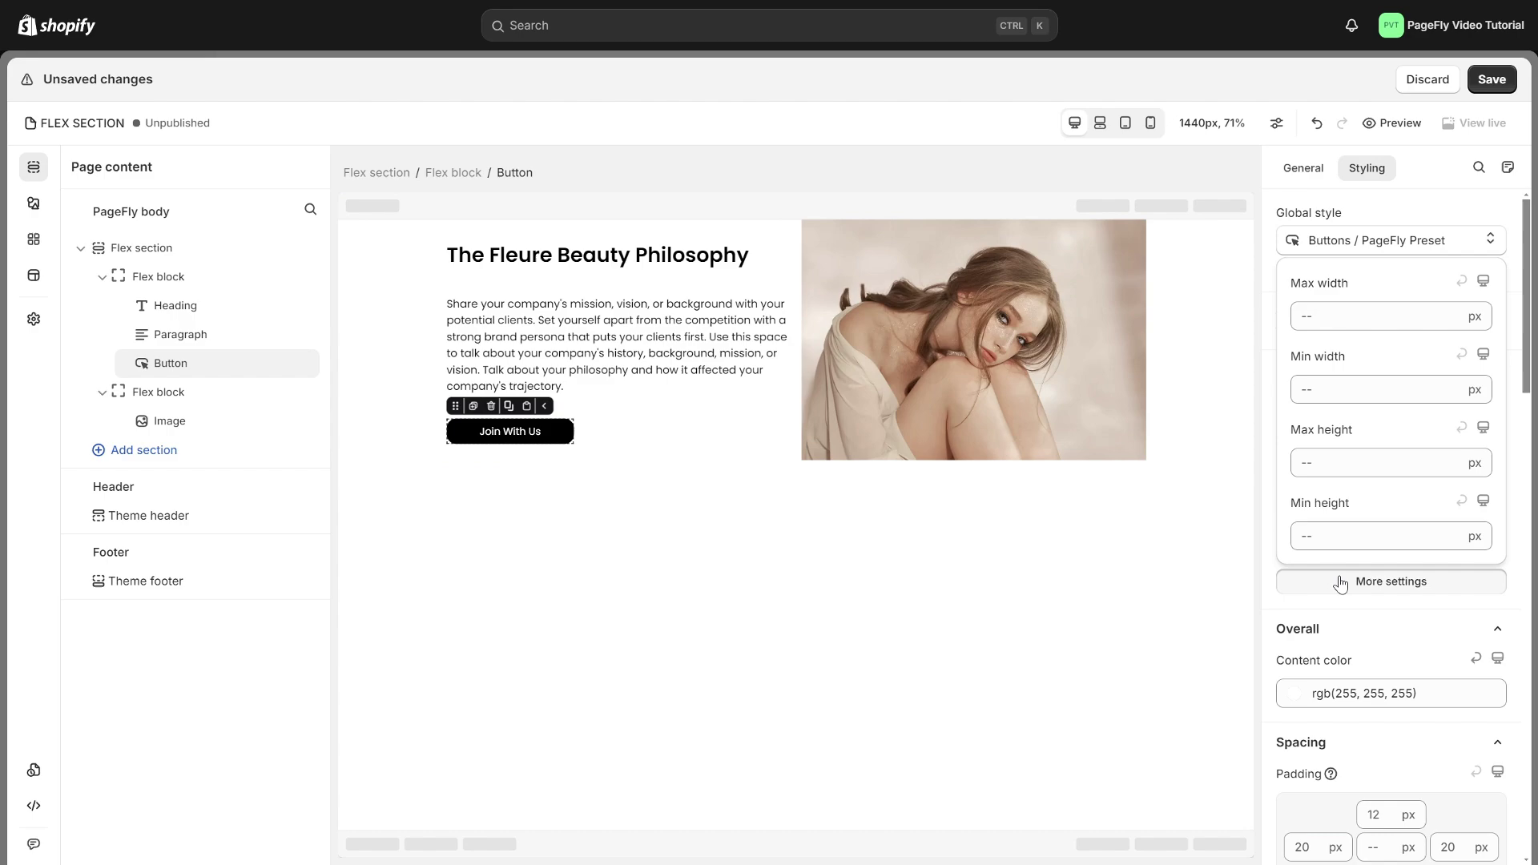
double_click(1302, 357)
double_click(1300, 283)
click(1365, 303)
click(1517, 474)
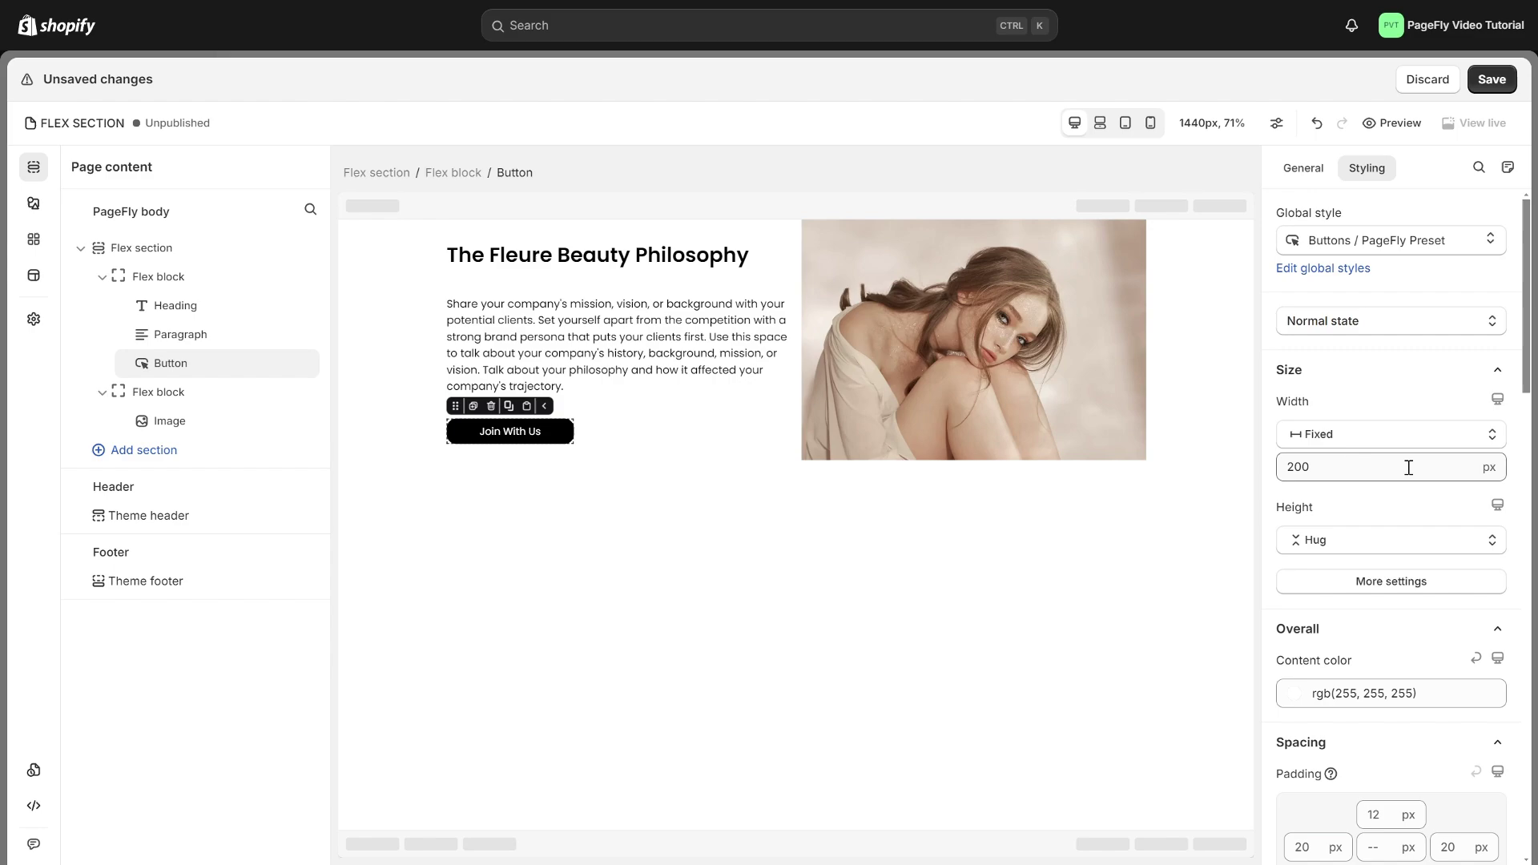
click(388, 171)
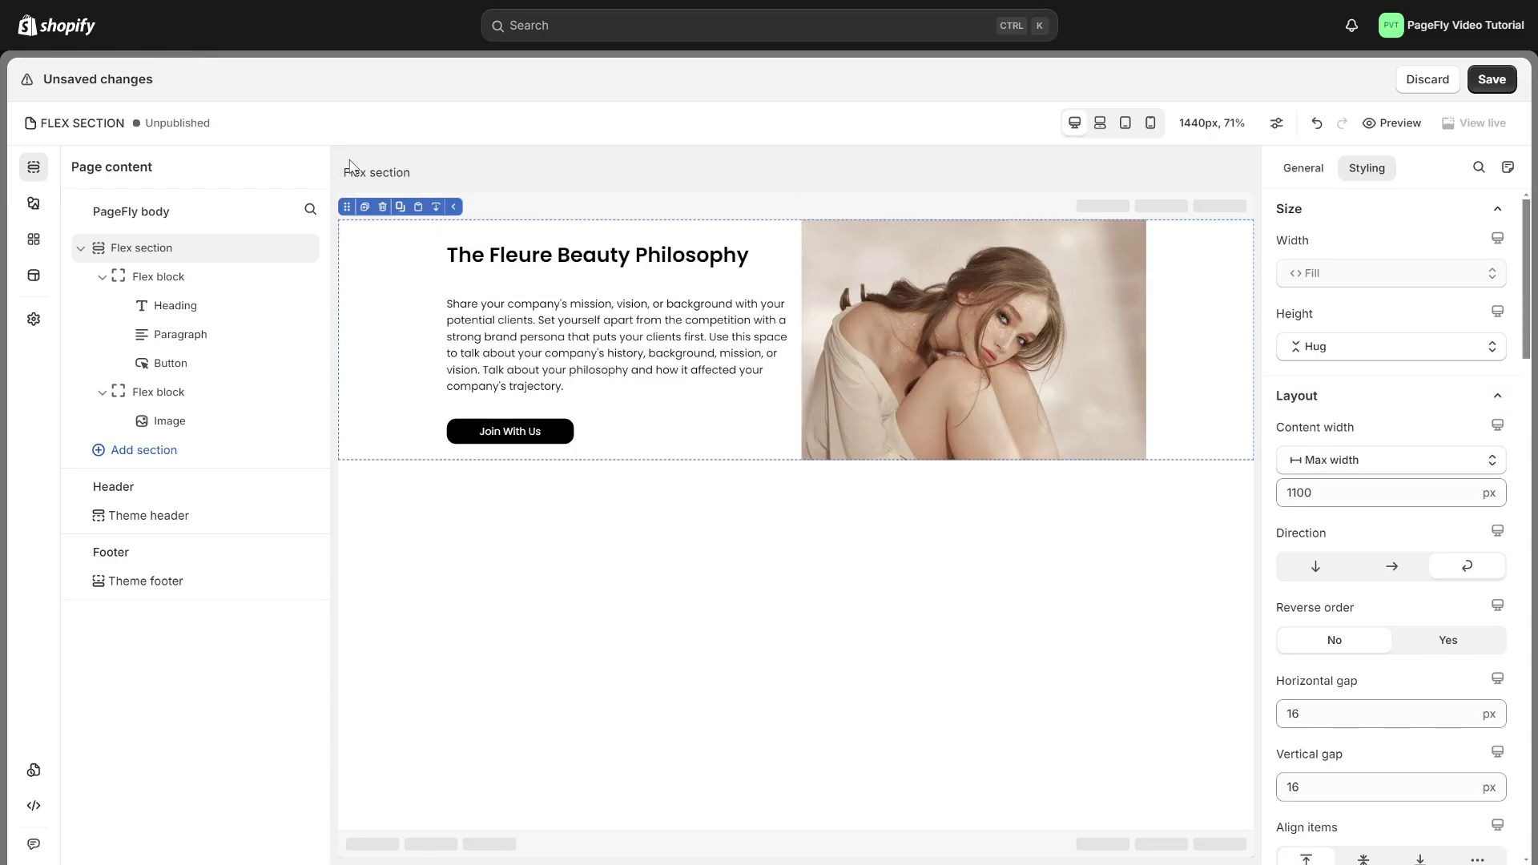
Change the Flex section's Content width to Max width, 1500 px.
click(1362, 461)
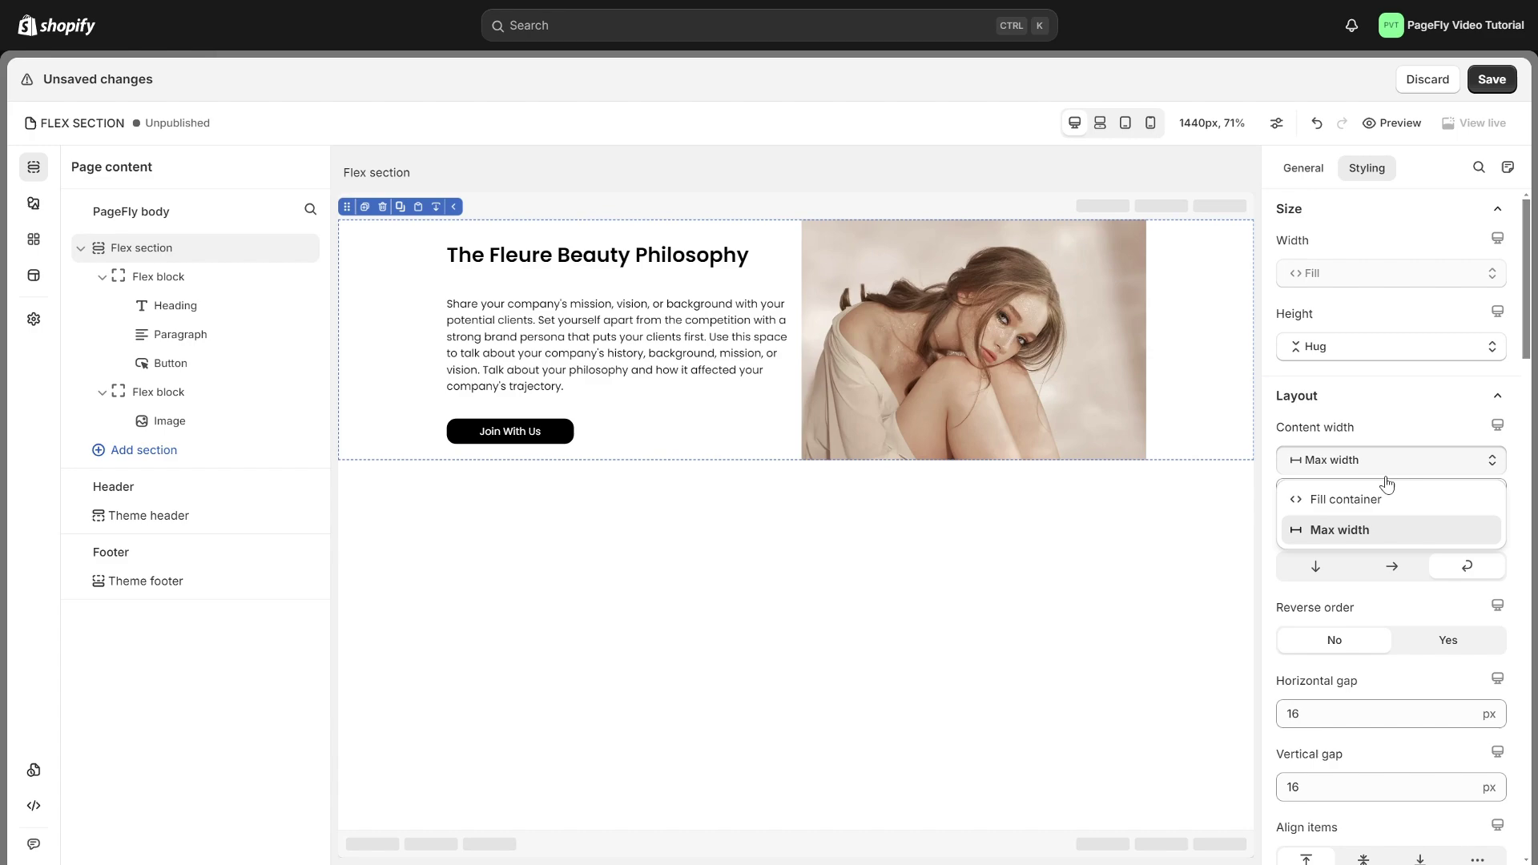
click(1396, 498)
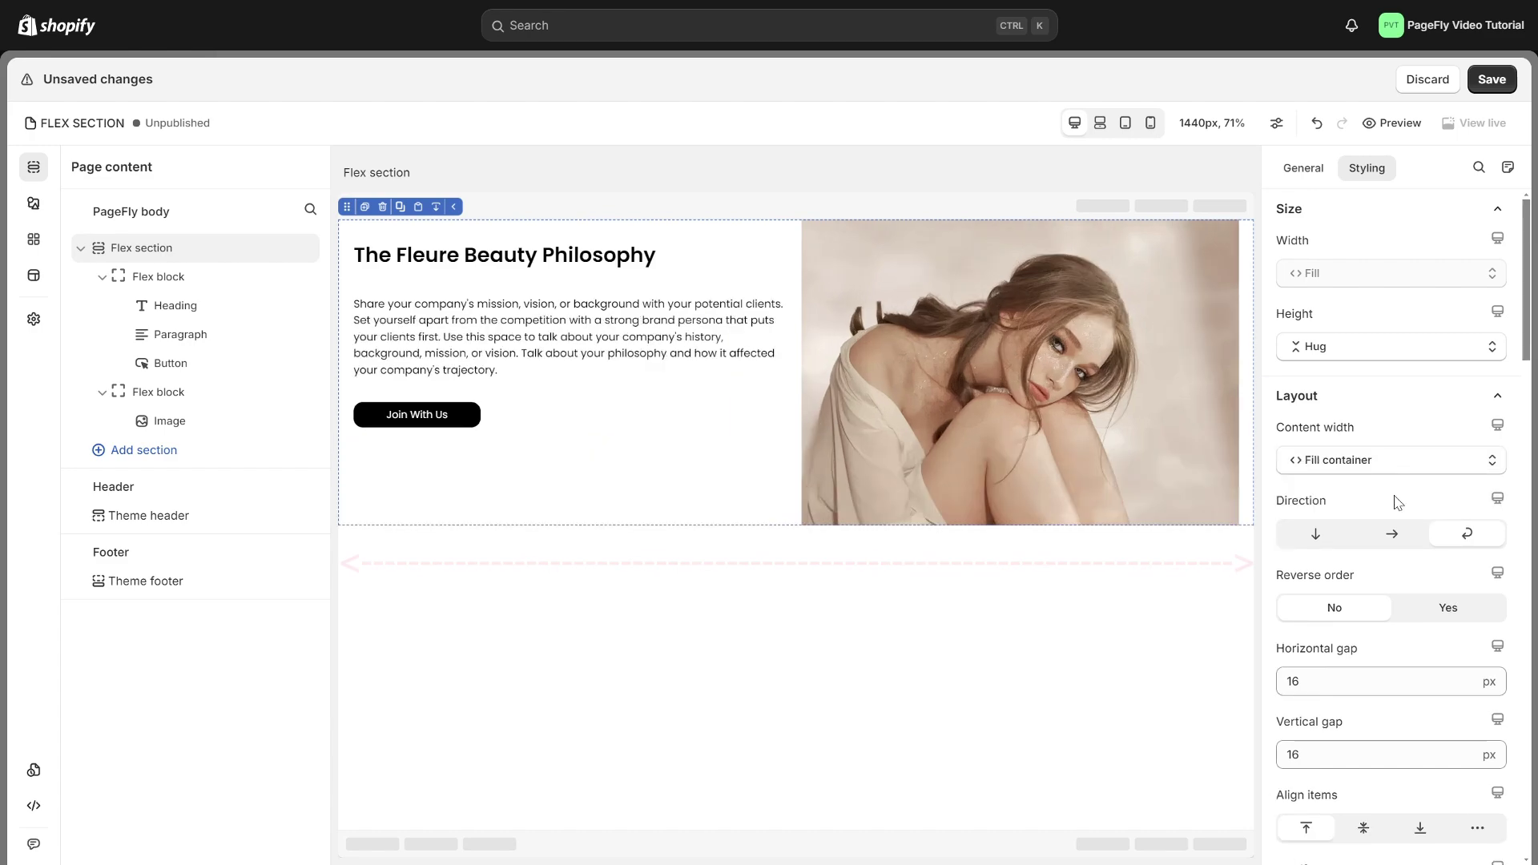
click(1361, 465)
click(1364, 530)
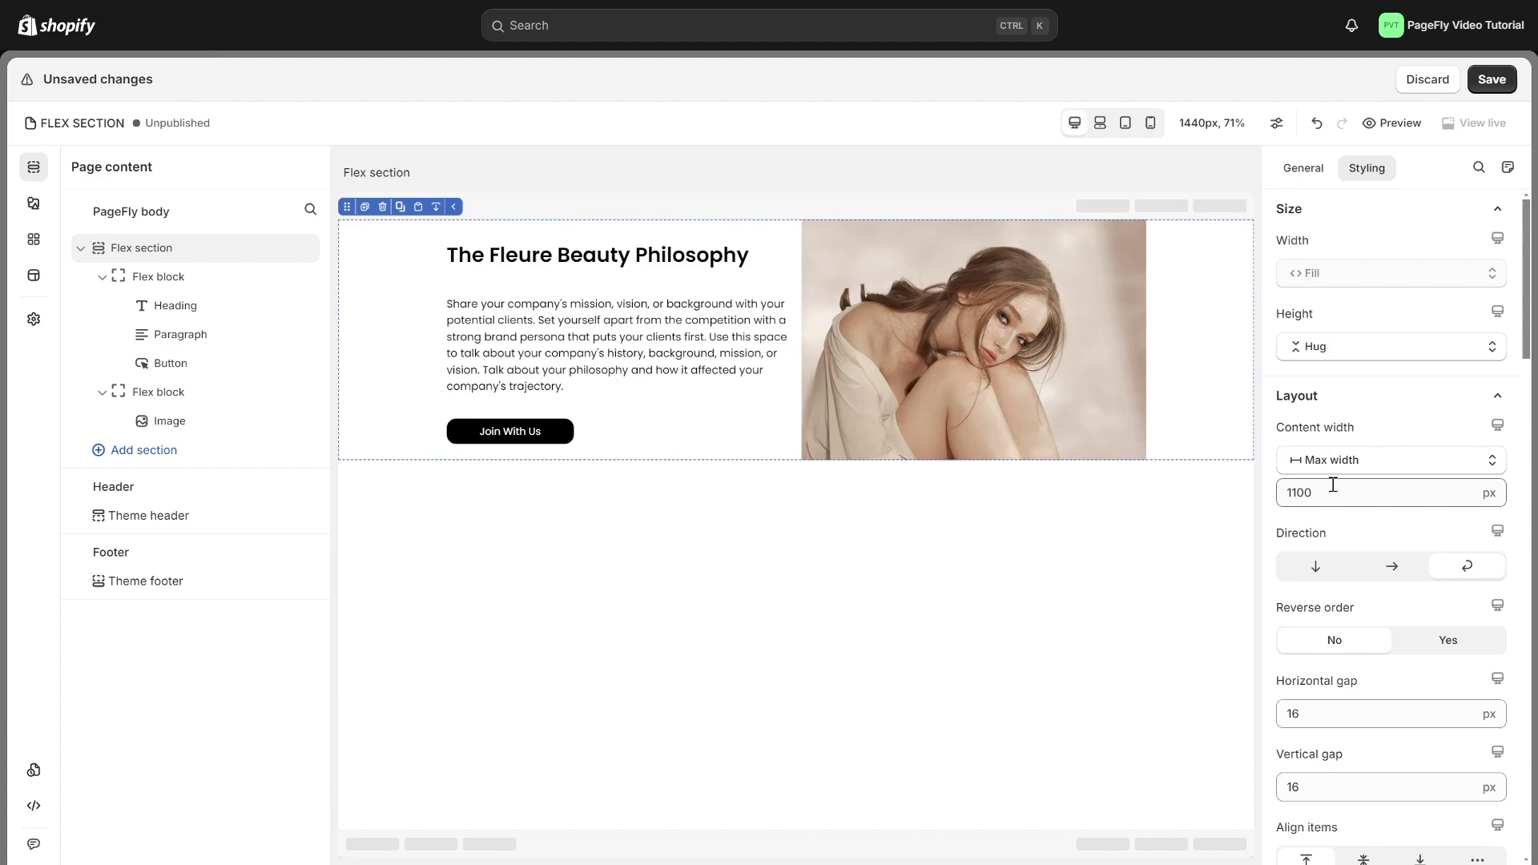
double_click(1298, 492)
text(1500)
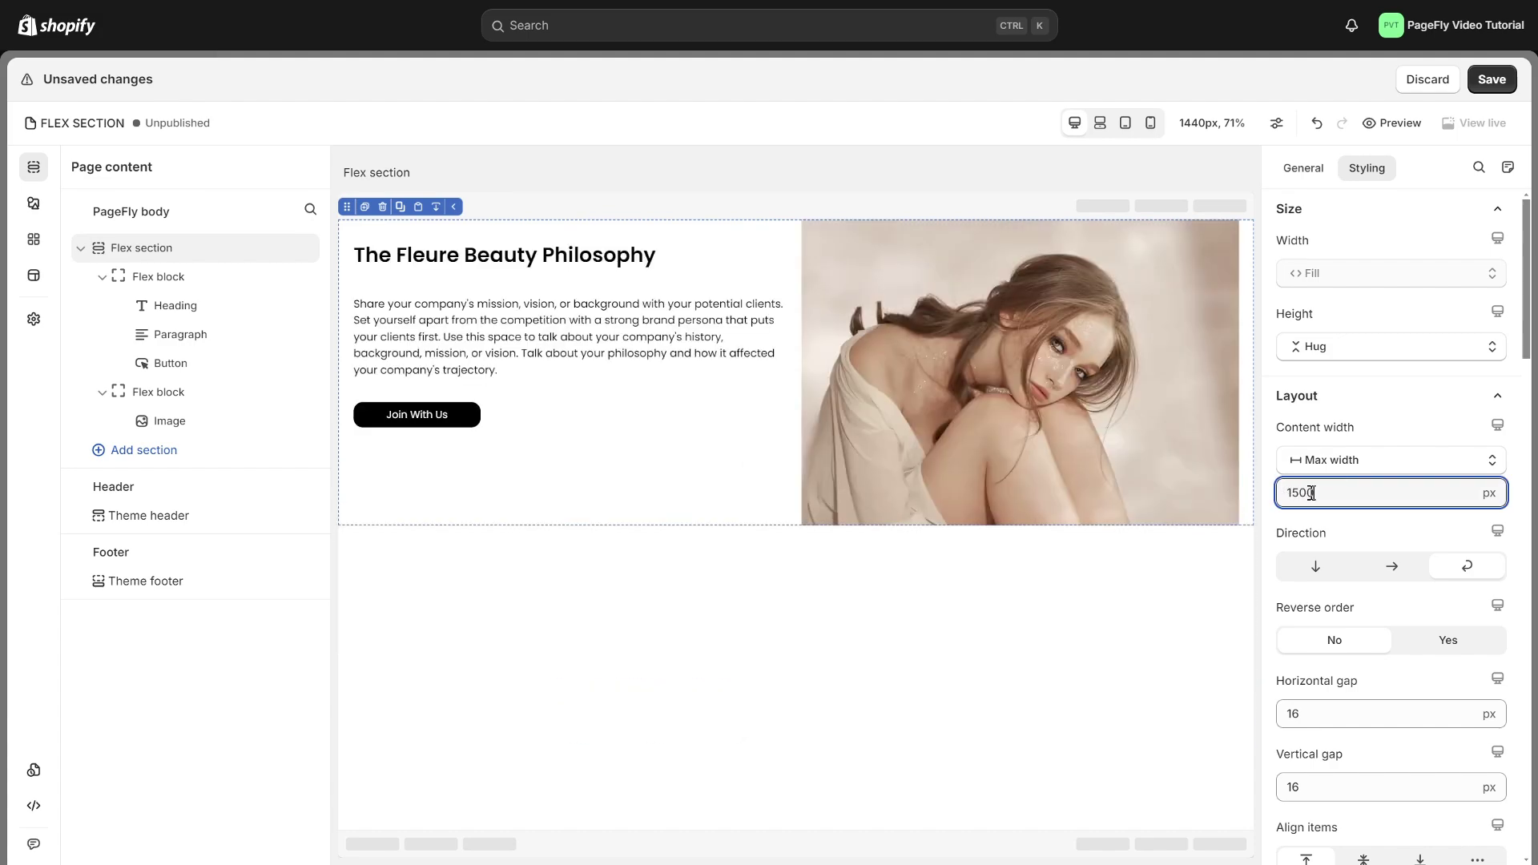
click(1356, 525)
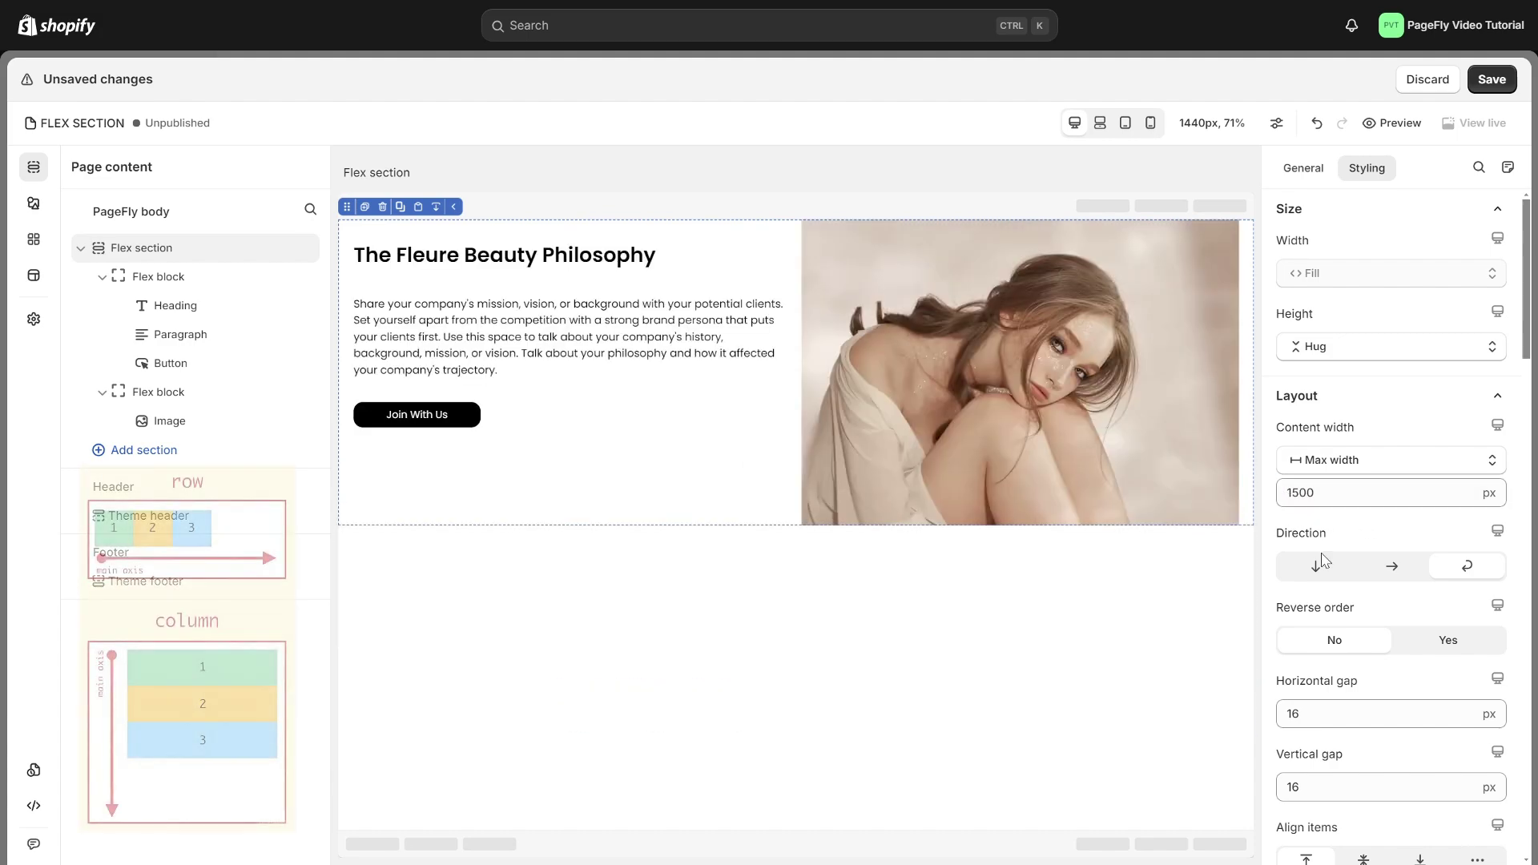
Set the section's direction and reverse the order so the image shows first on mobile.
click(1394, 568)
click(1444, 572)
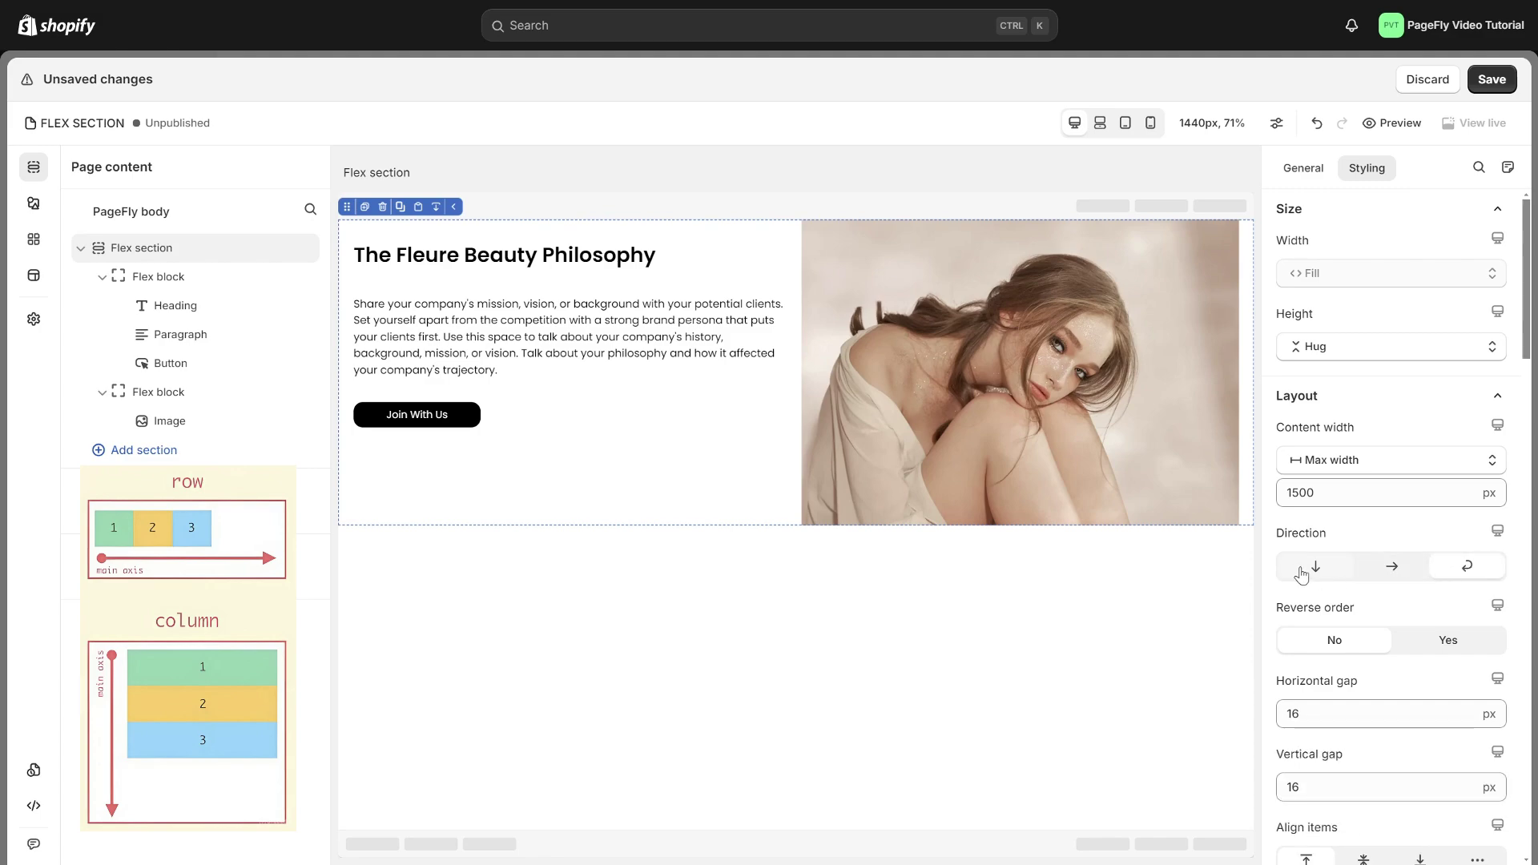
click(1316, 567)
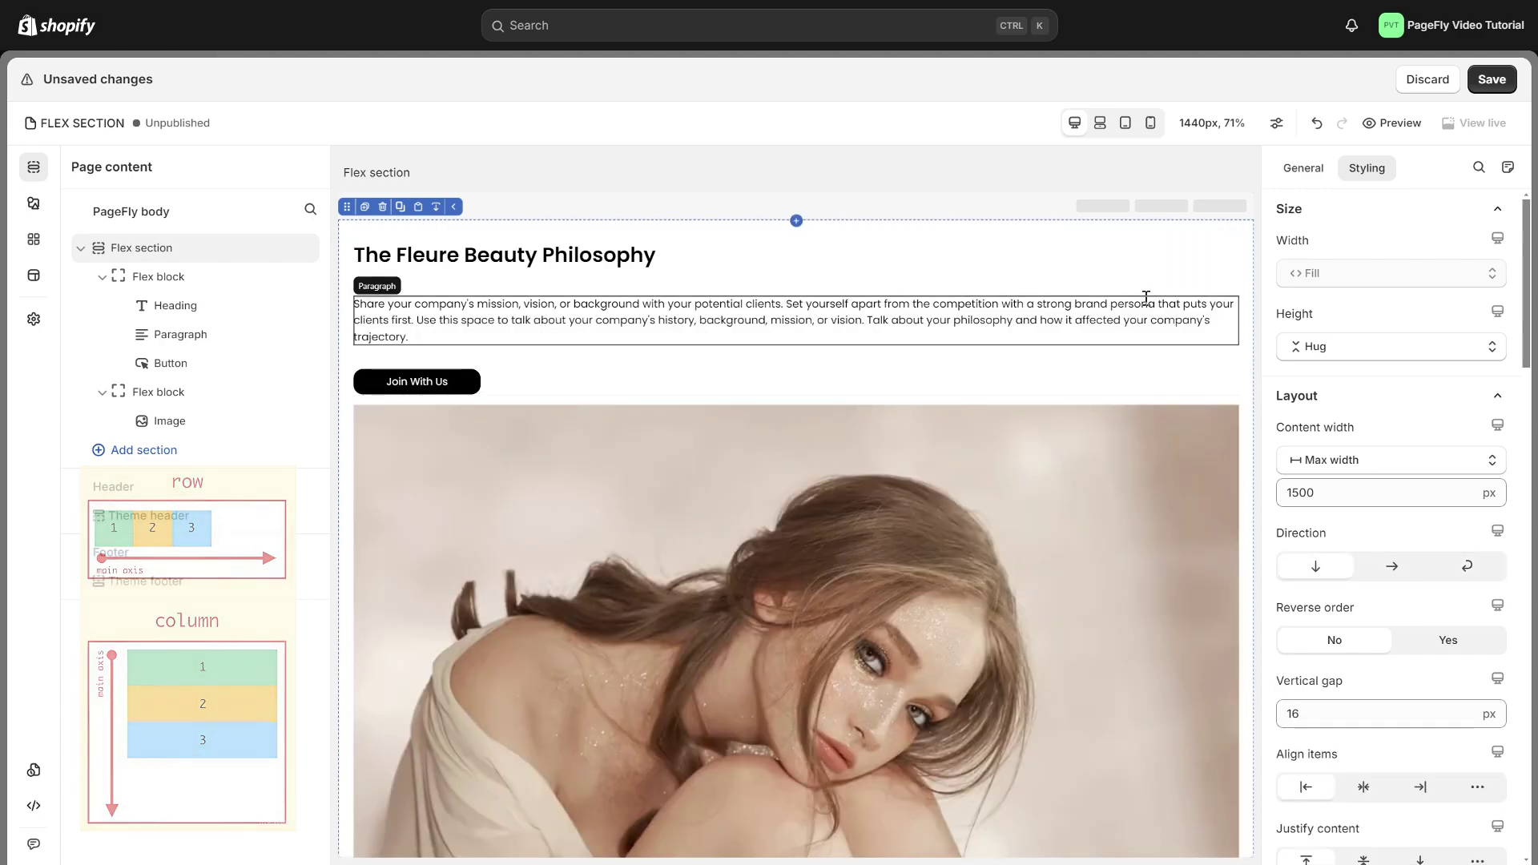
click(1150, 122)
click(1316, 533)
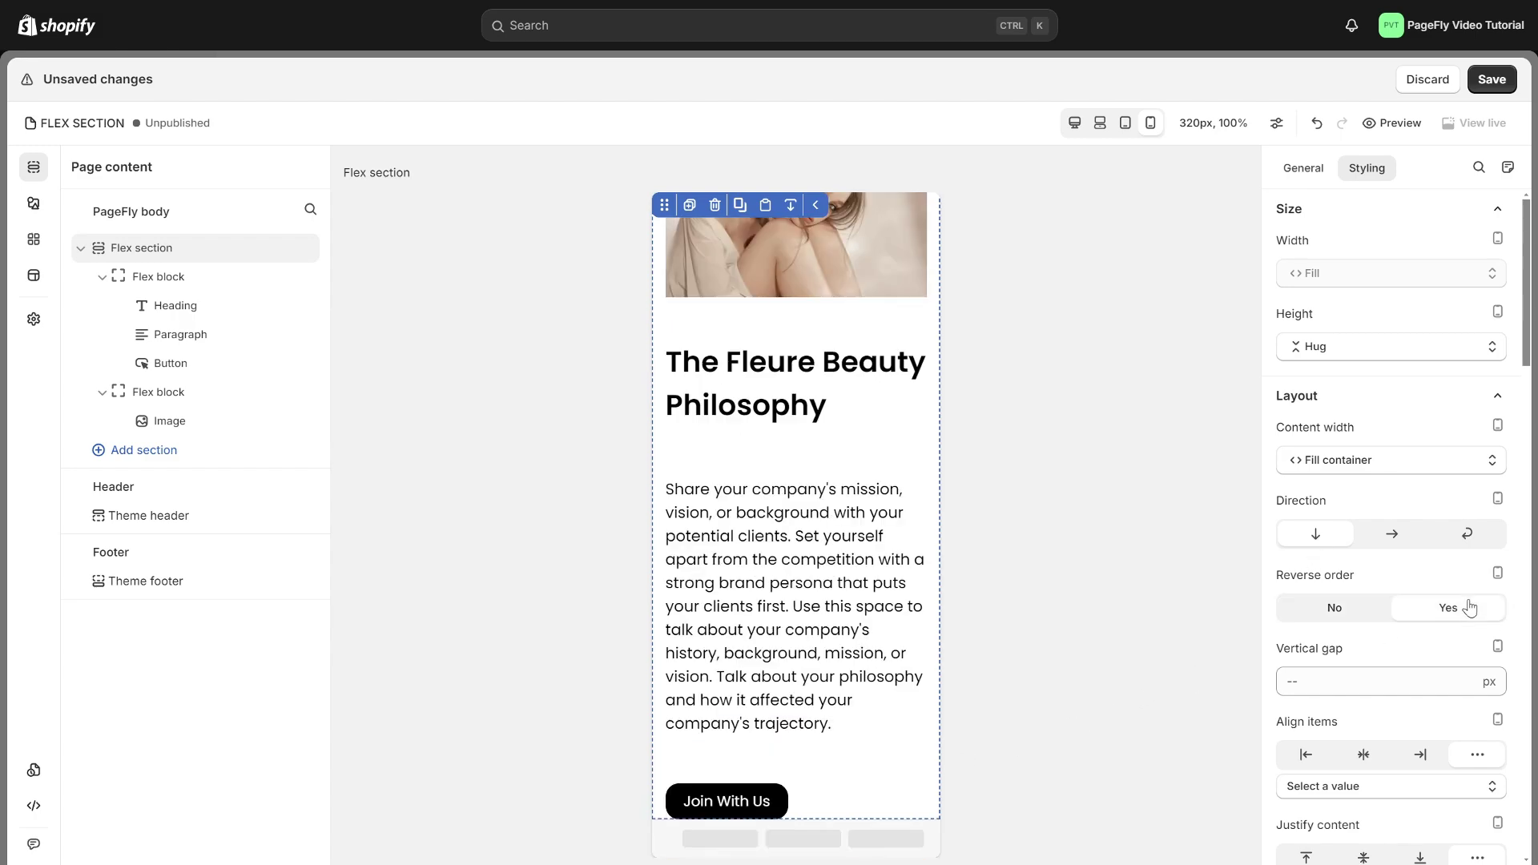
scroll(873, 400, up, 2)
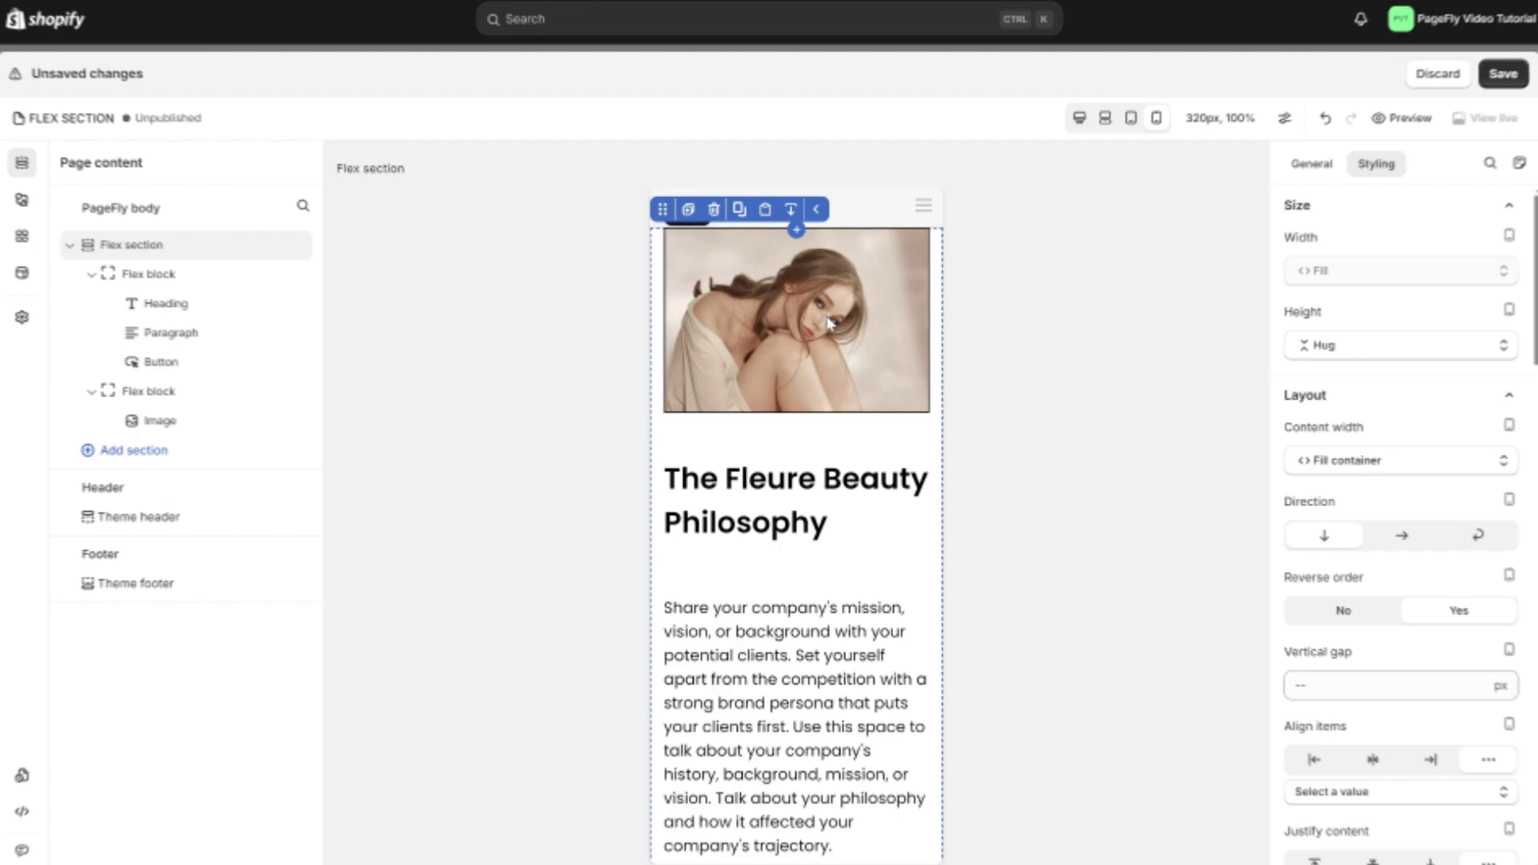
click(1074, 123)
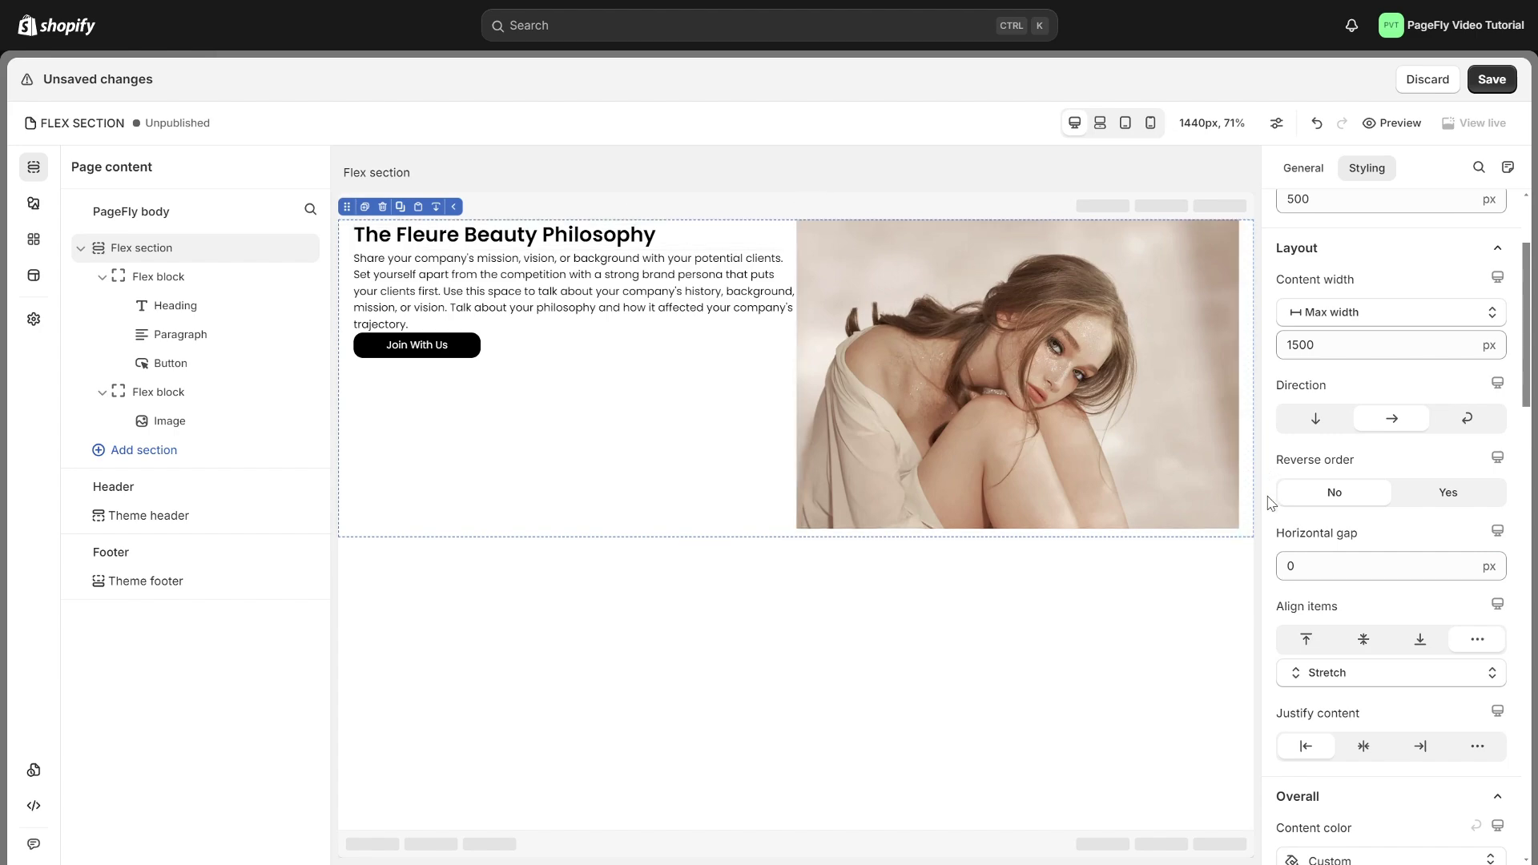
Set the section's horizontal gap between text and image to 40 px.
click(1335, 561)
text(40)
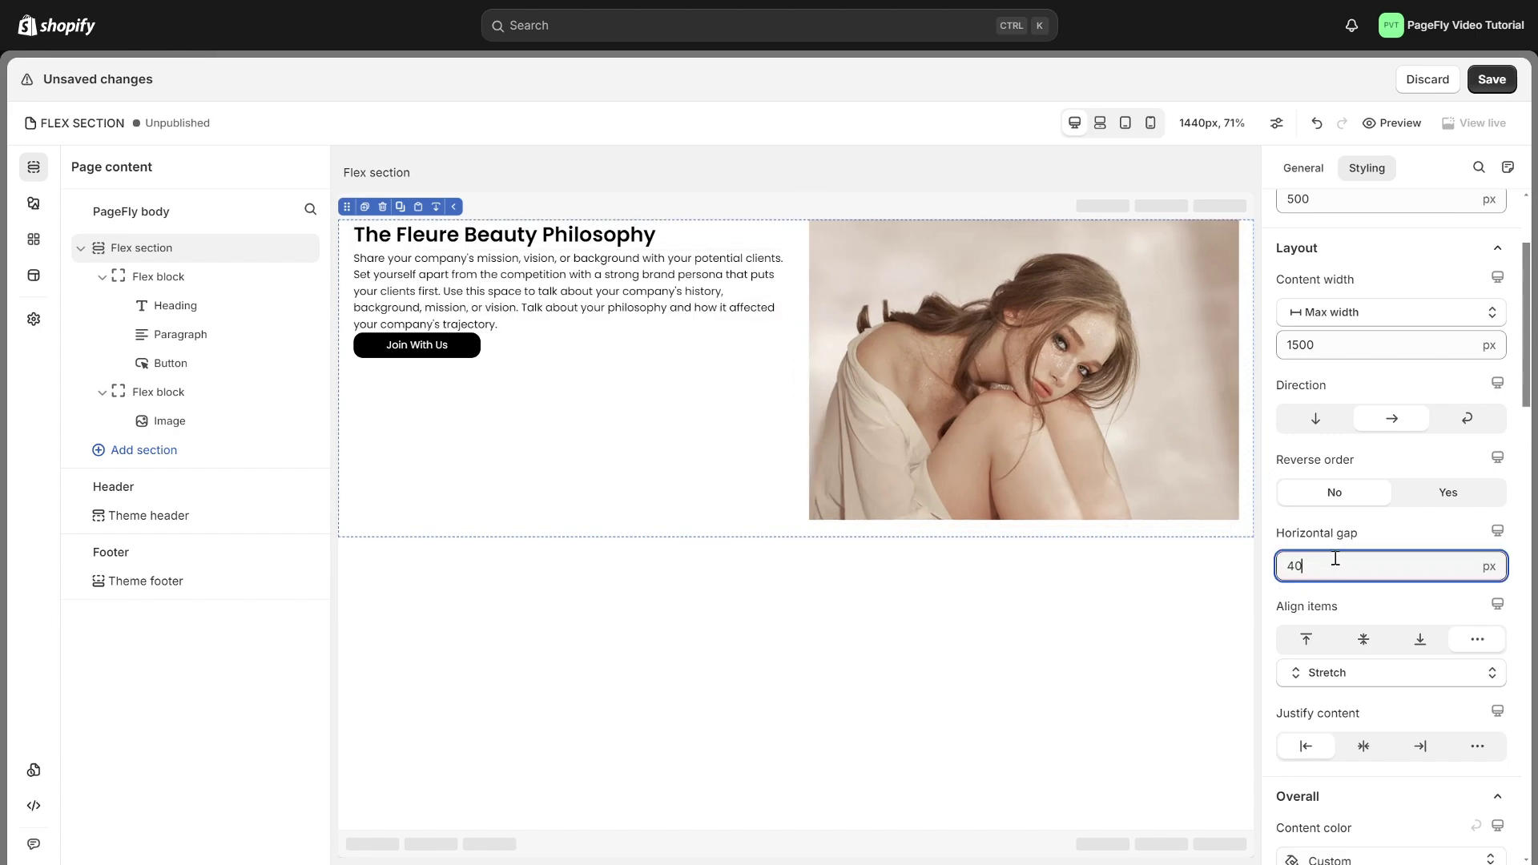
key(Return)
Give the text Flex block a 25 px vertical gap between its items.
click(725, 346)
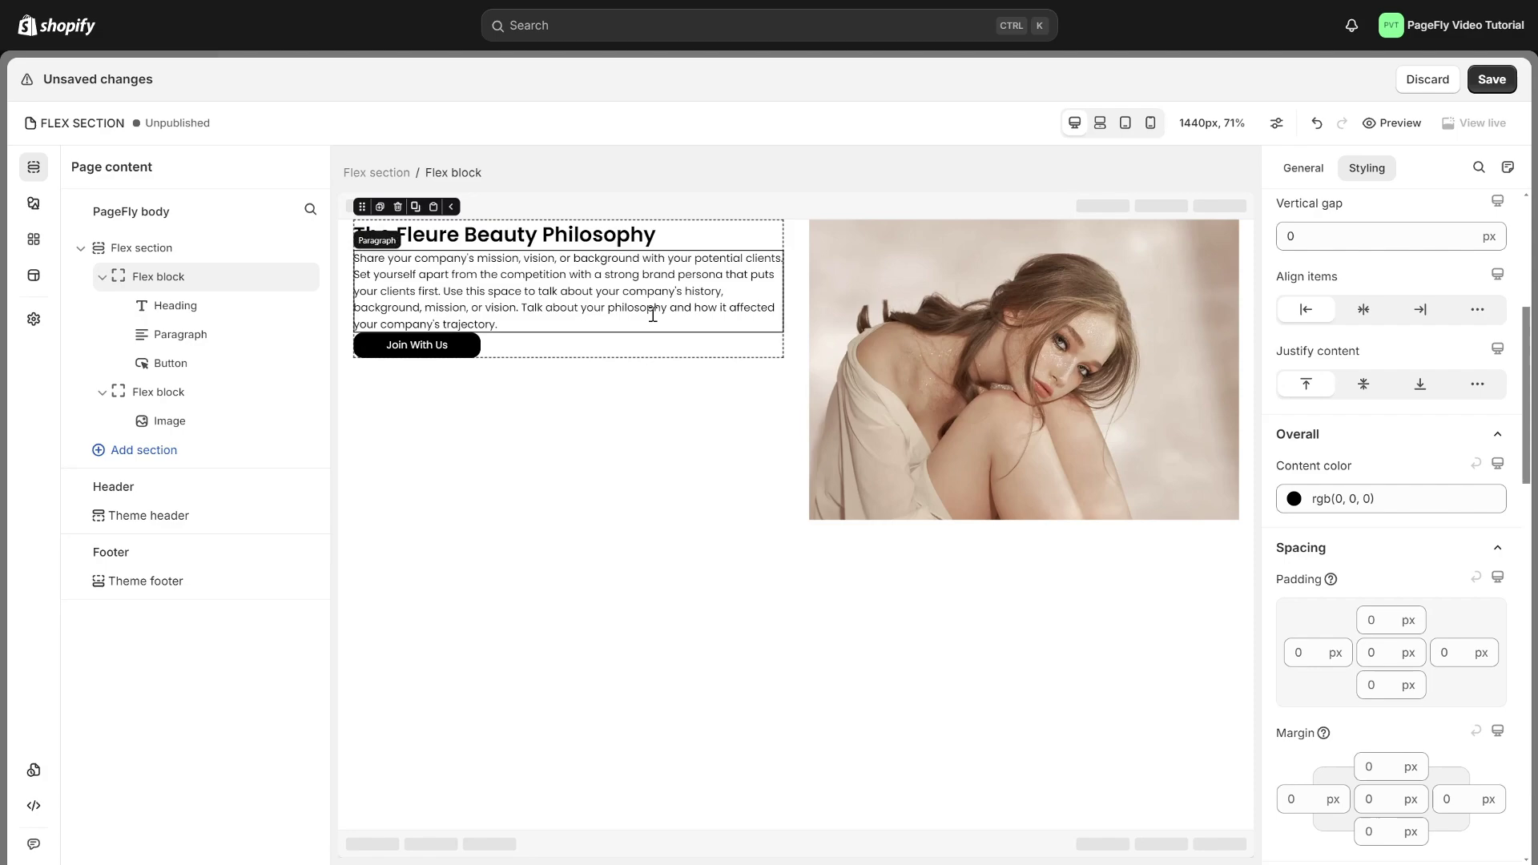
scroll(1339, 440, up, 3)
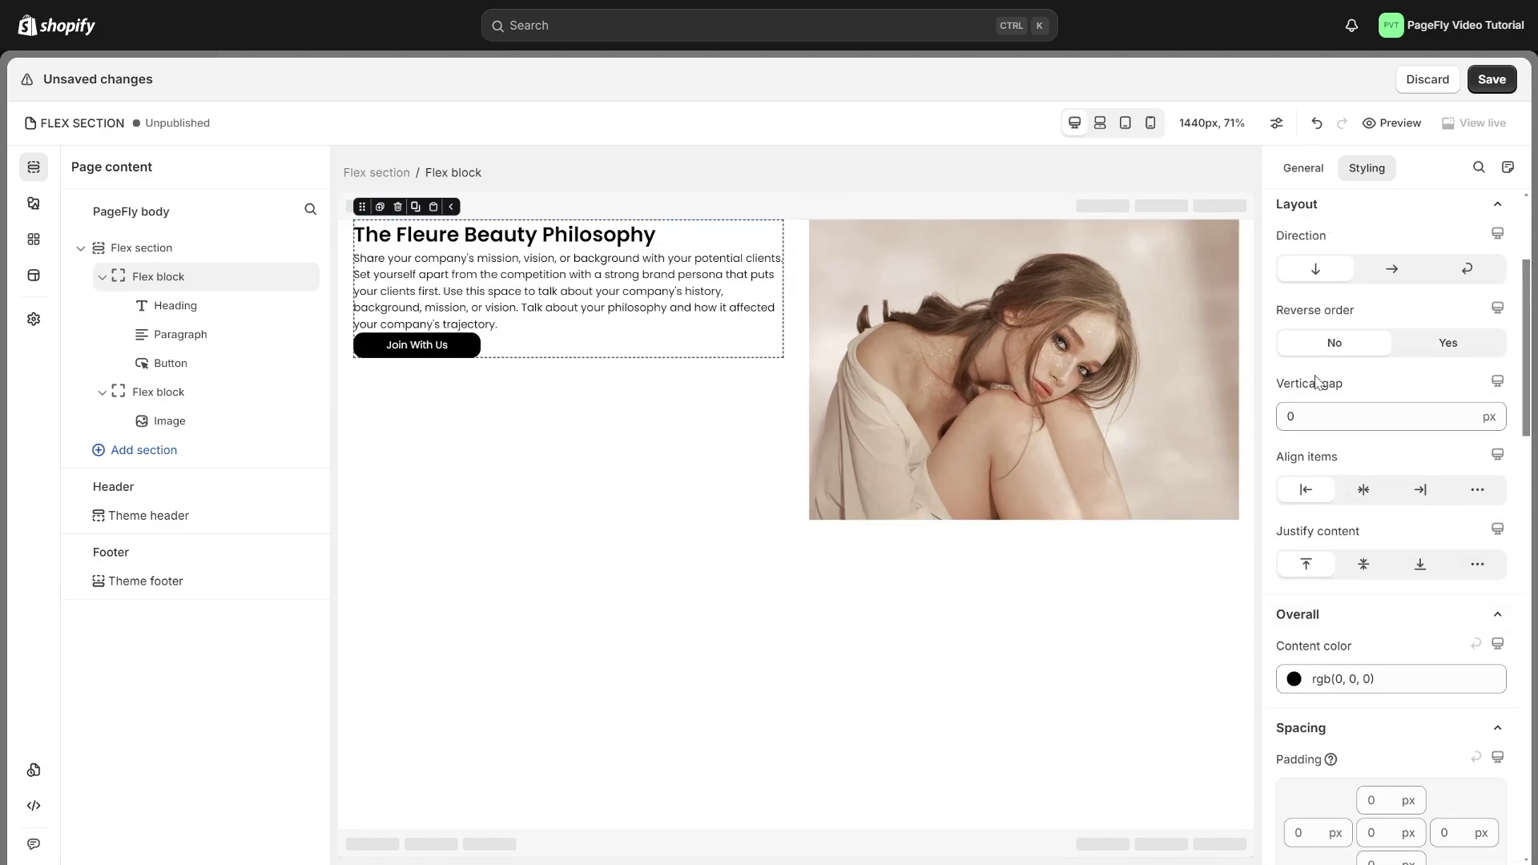
click(1339, 417)
text(25)
key(Return)
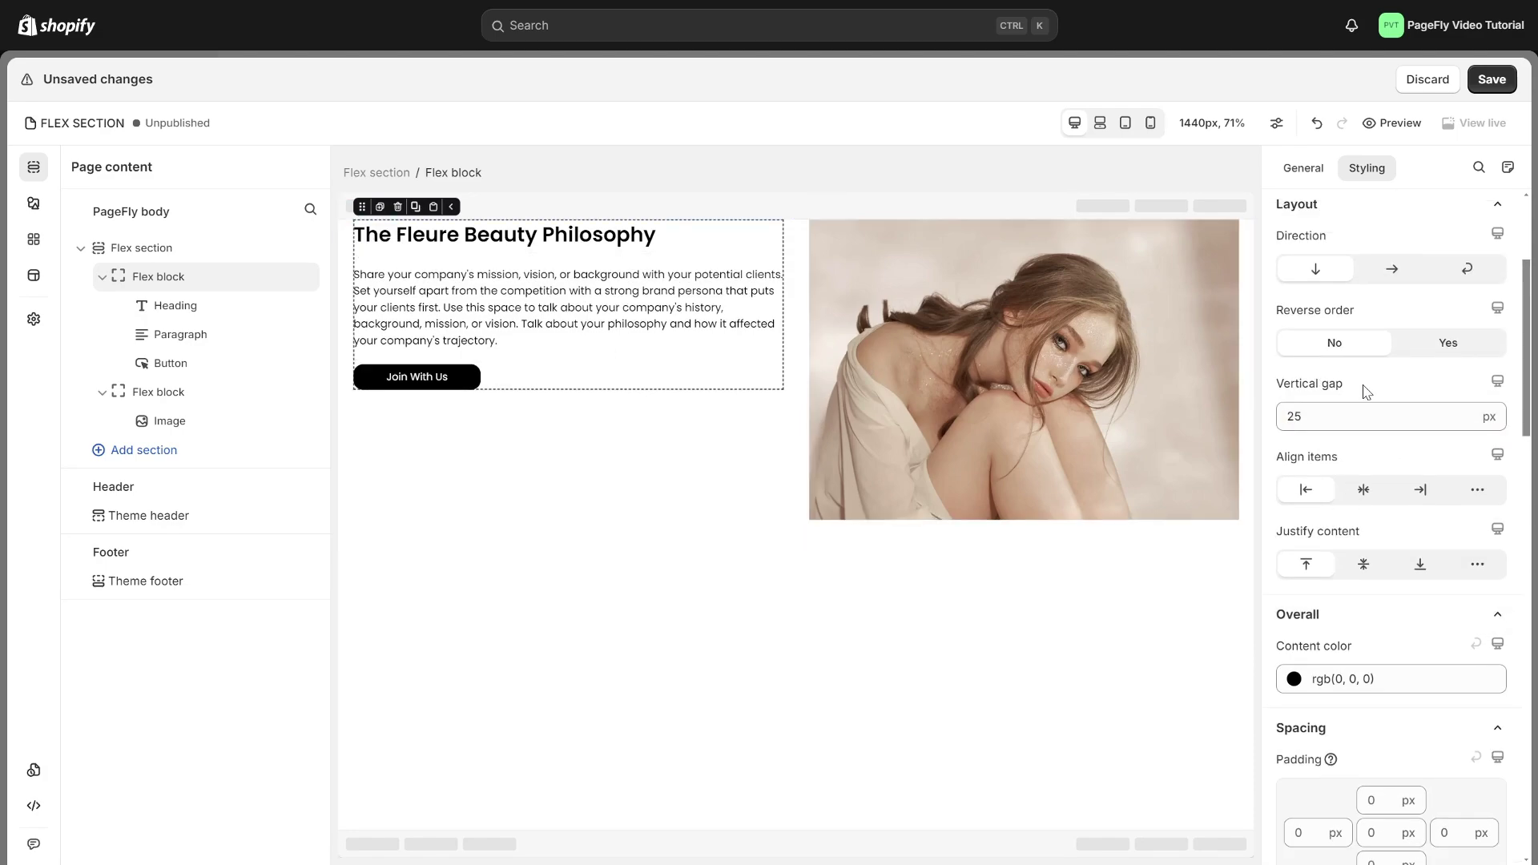
Try top, centre and bottom Align items on the Flex section, settling on Baseline.
mouse_move(1352, 473)
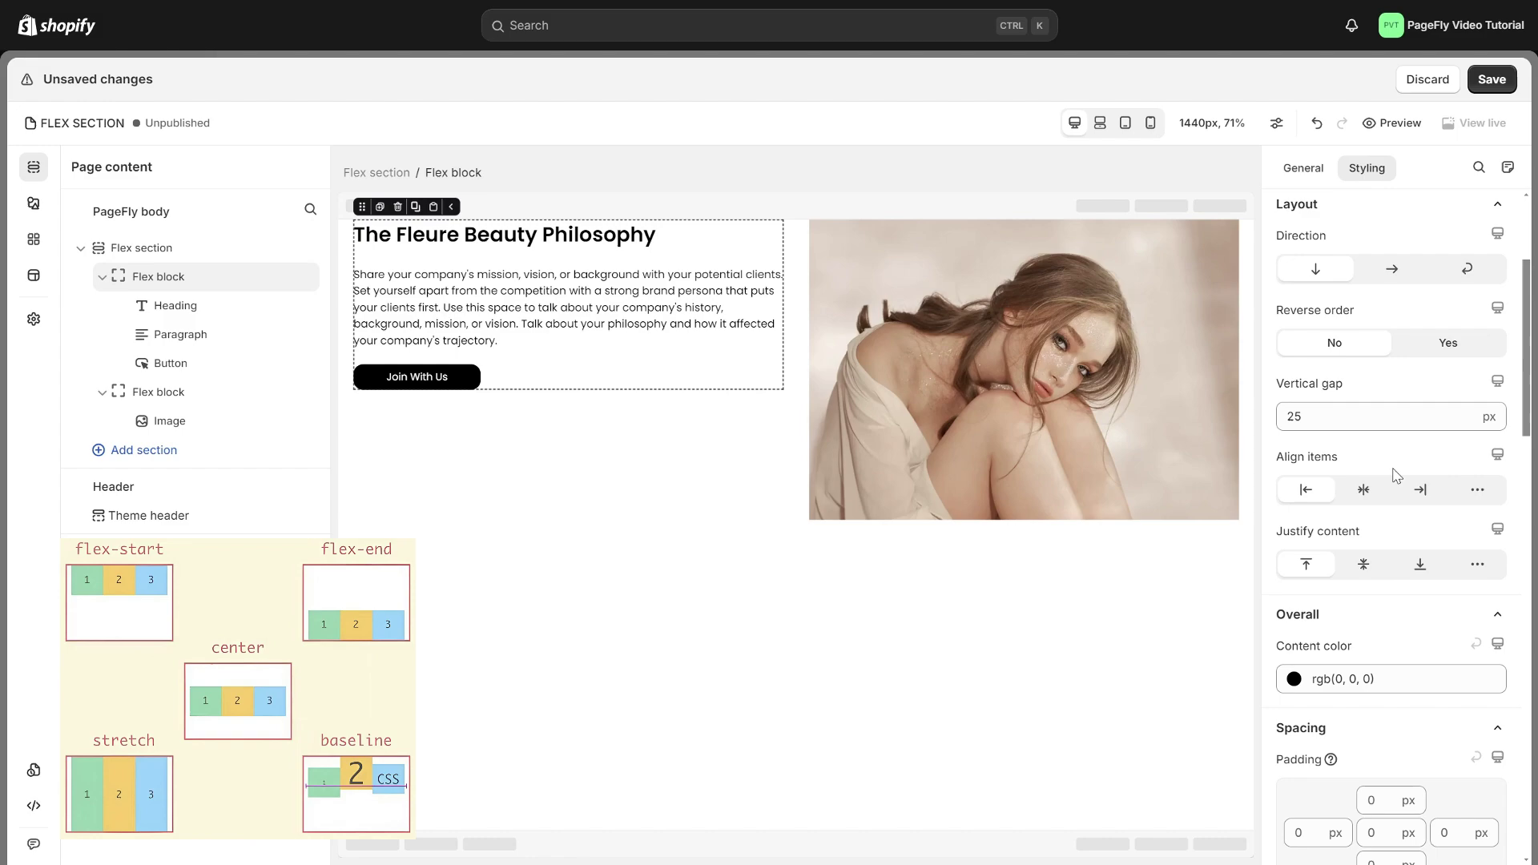
click(1210, 535)
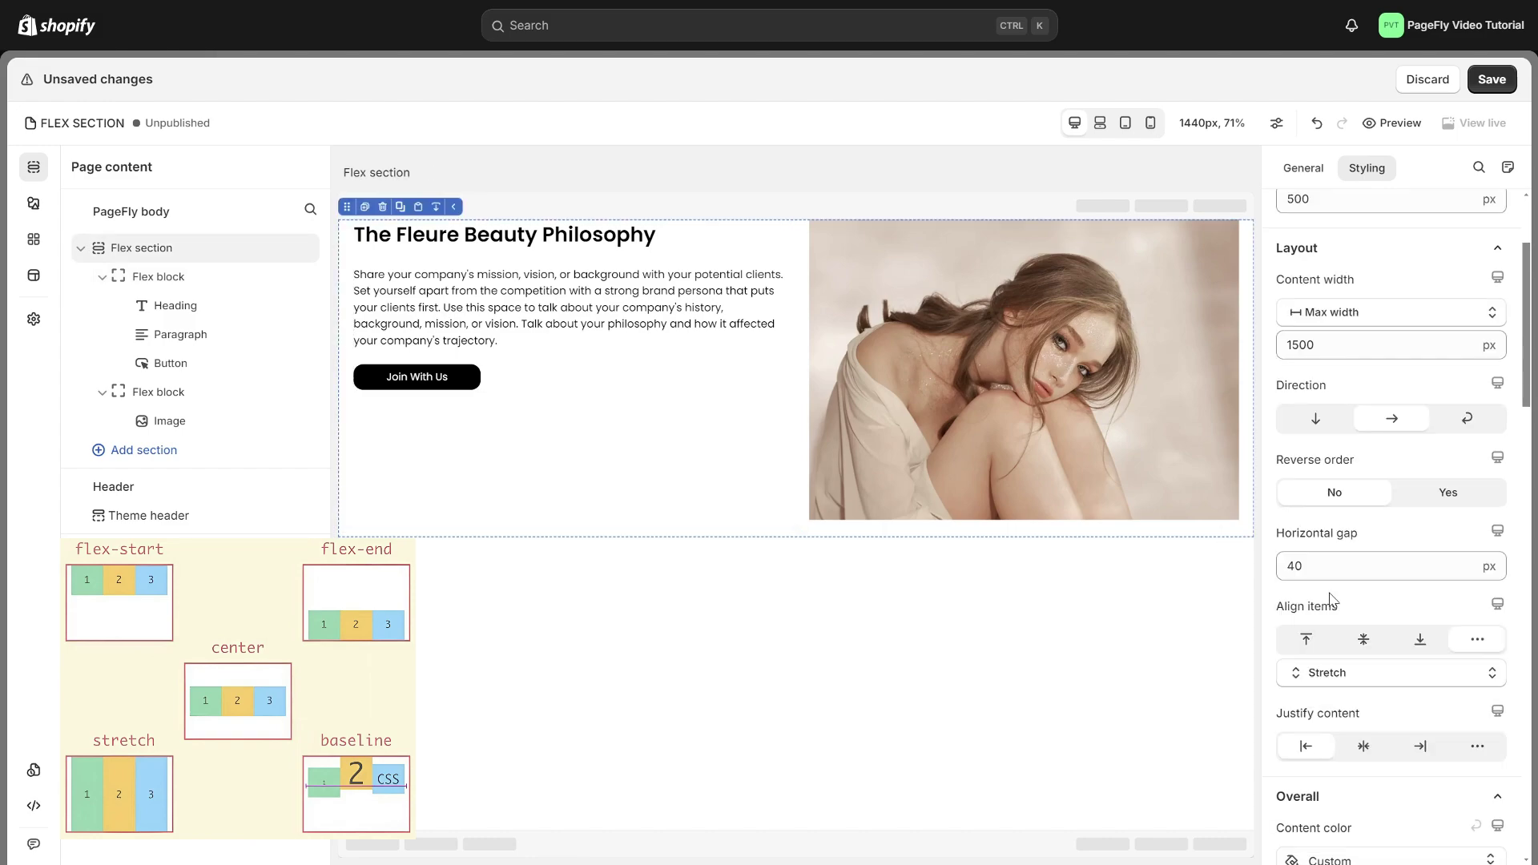
click(1306, 549)
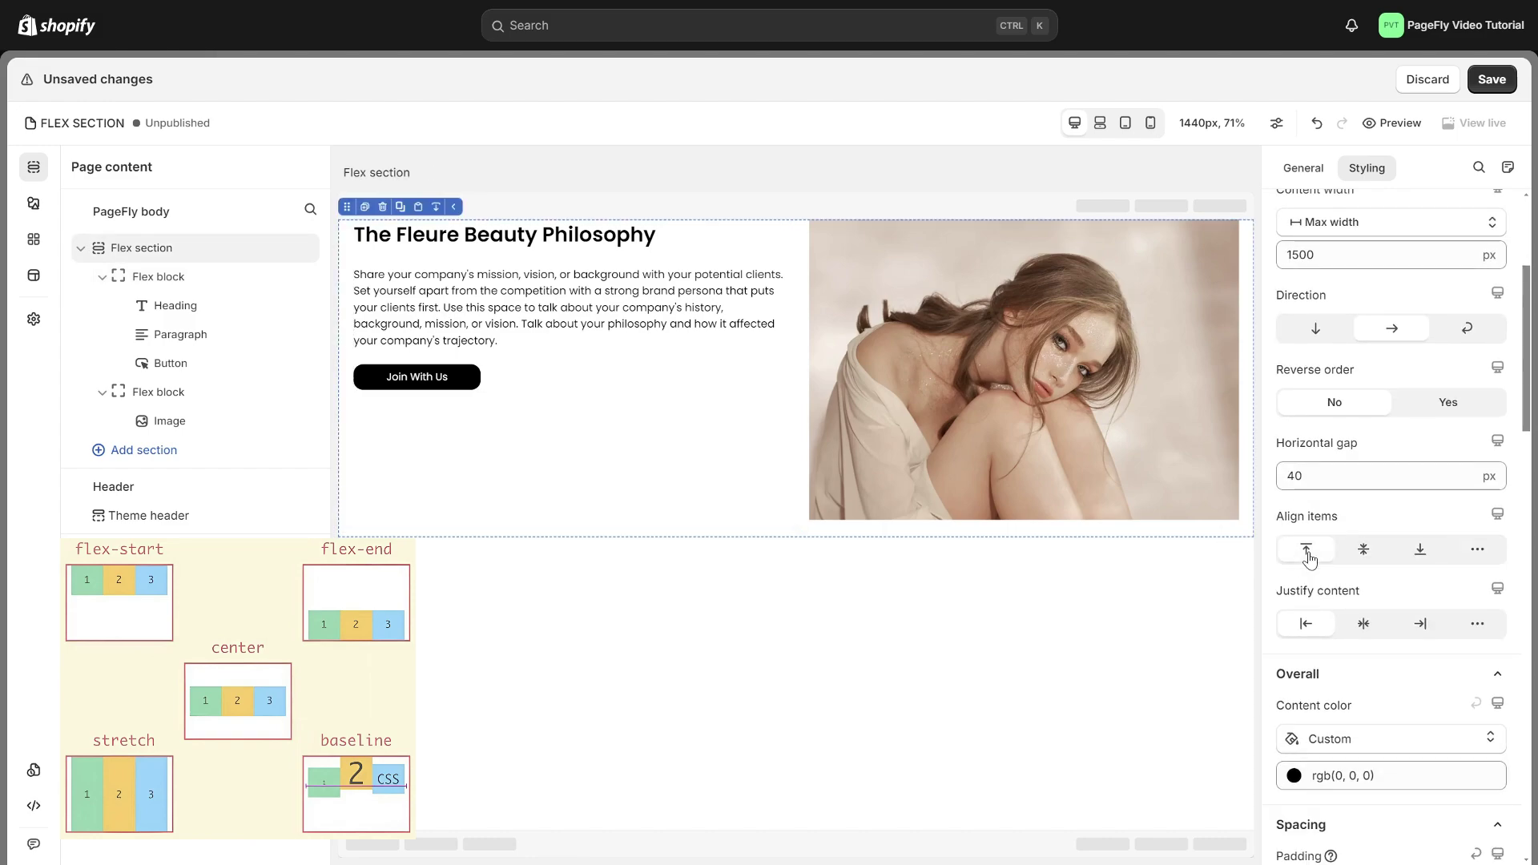
click(721, 369)
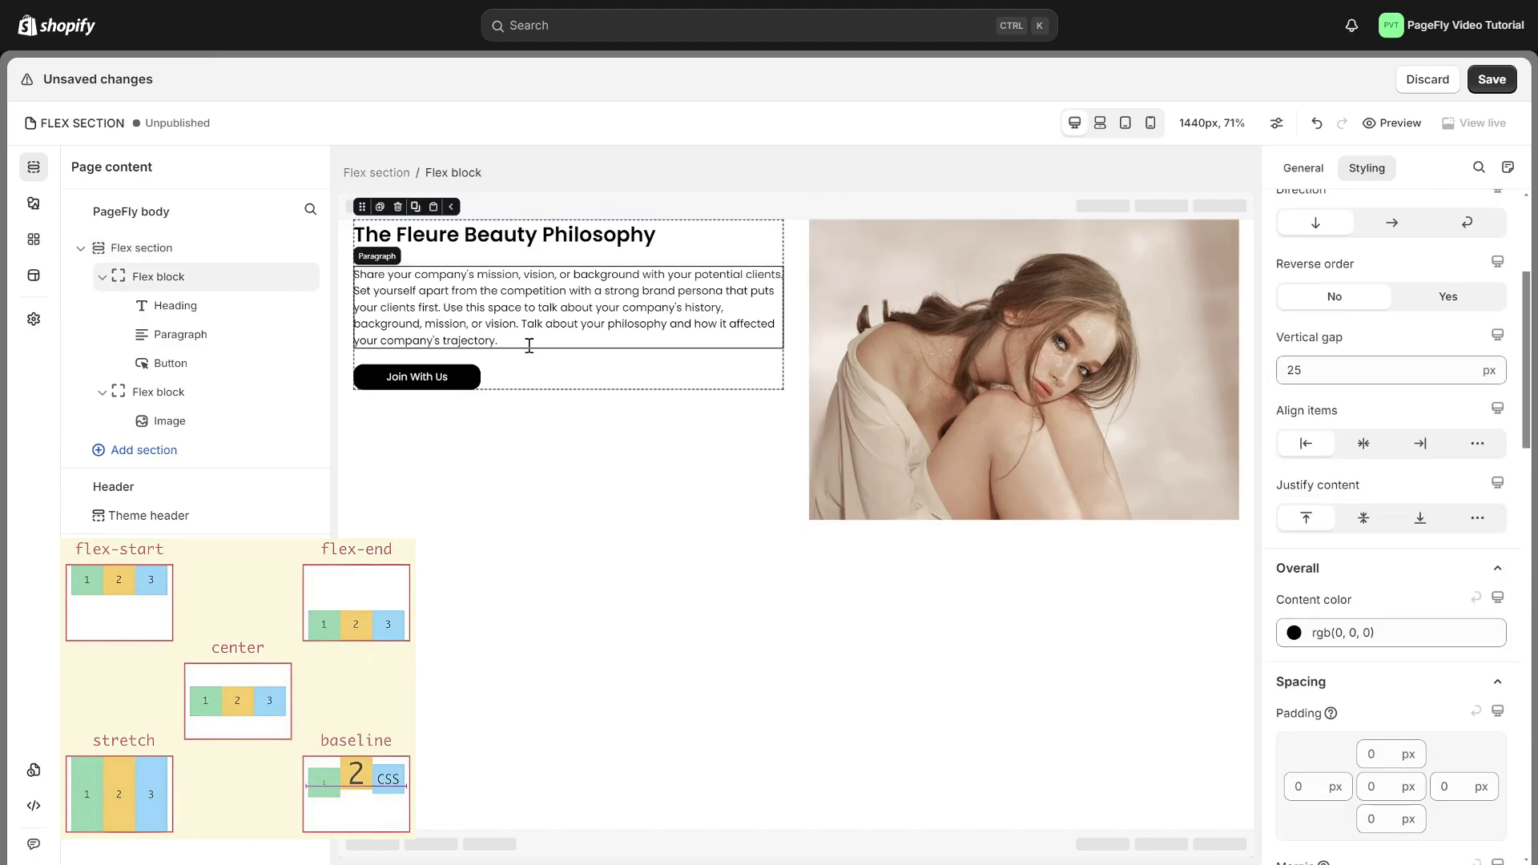
click(609, 458)
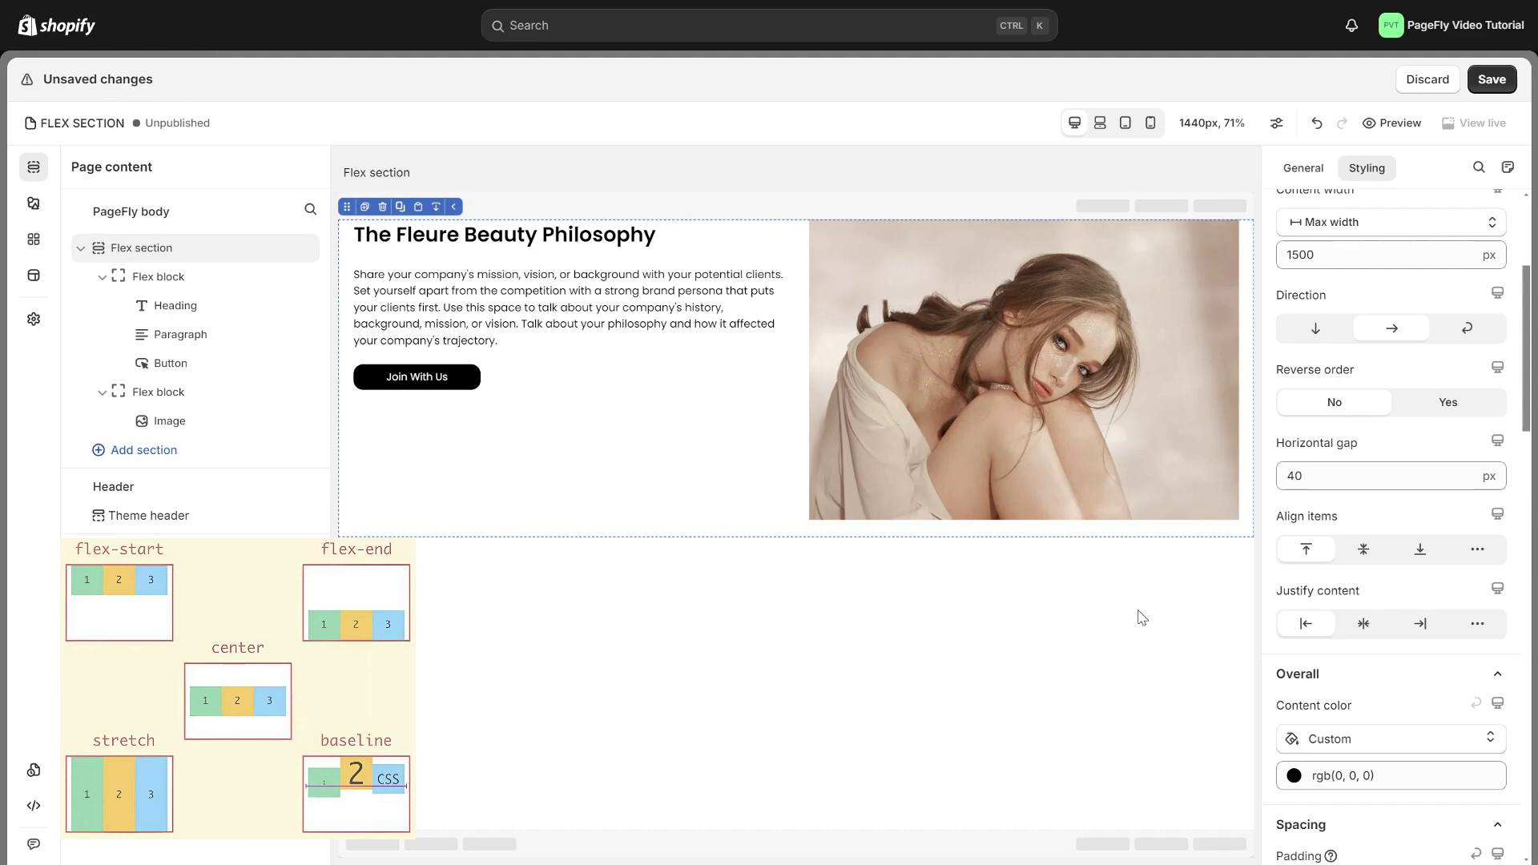
click(1362, 552)
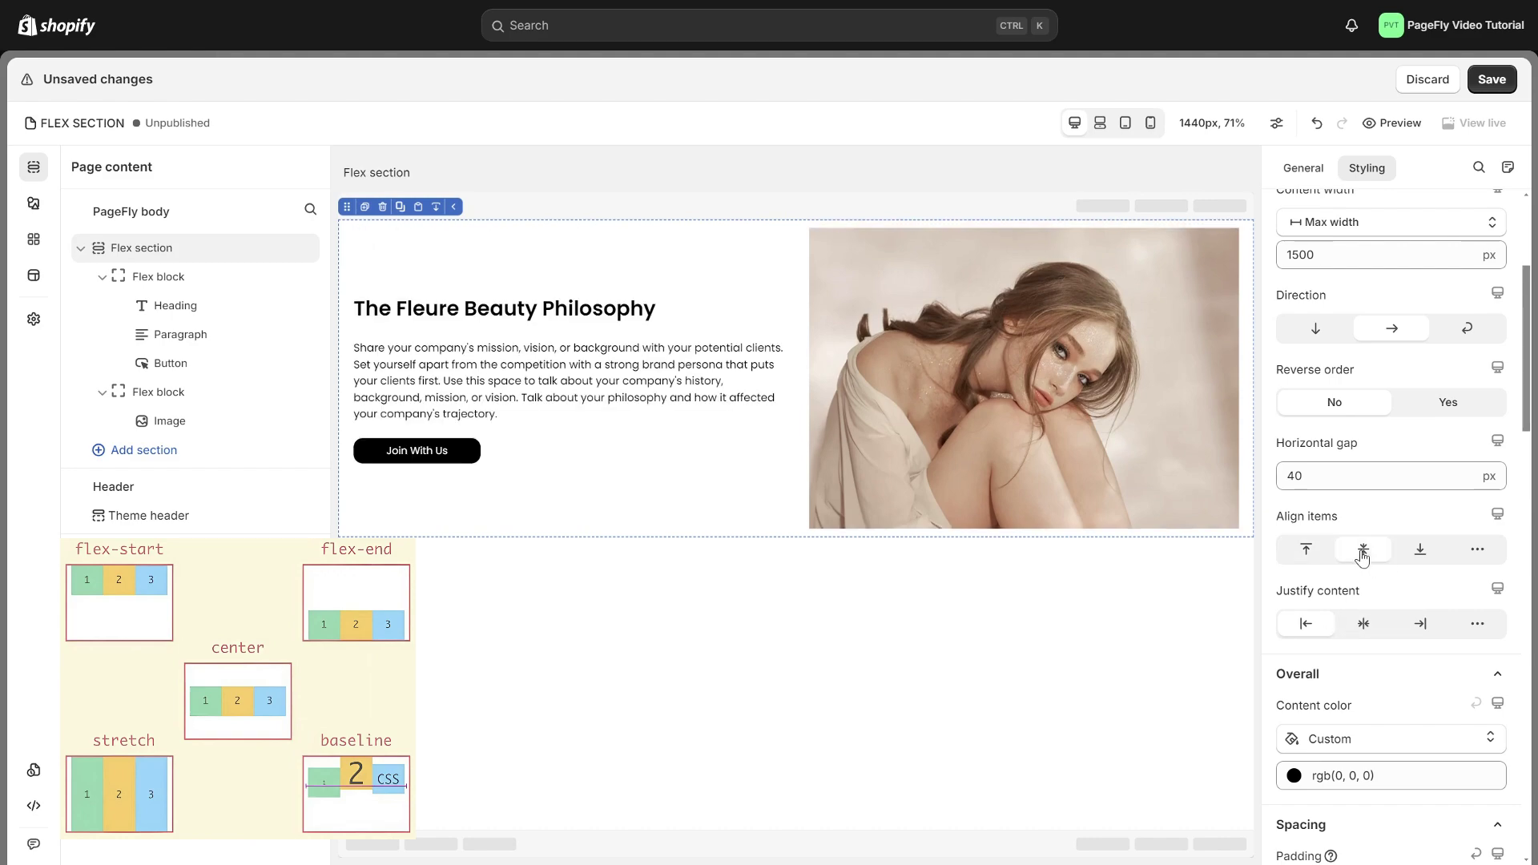
click(1416, 552)
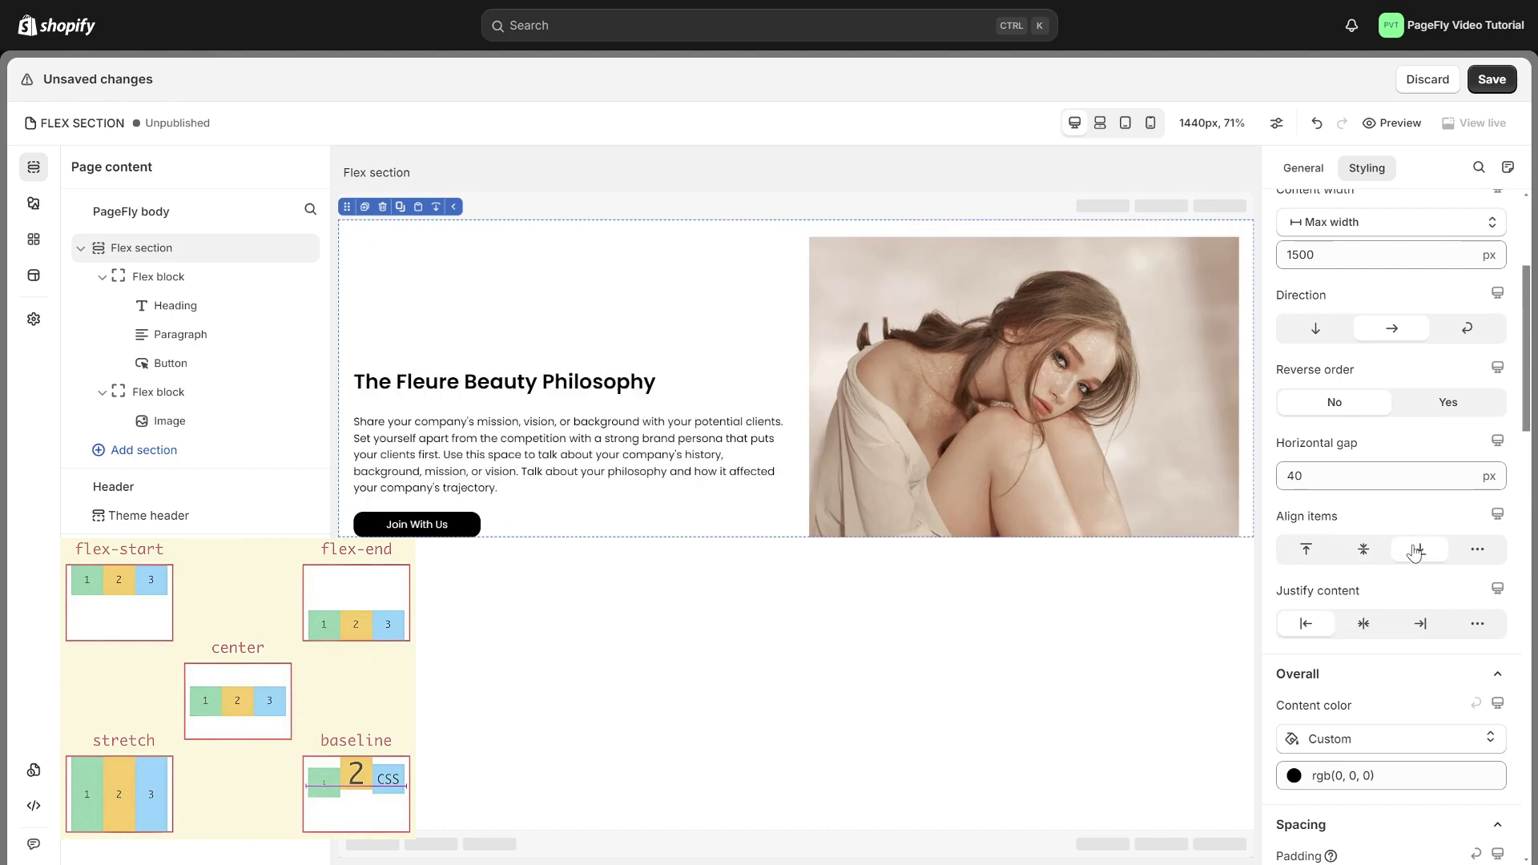
click(737, 513)
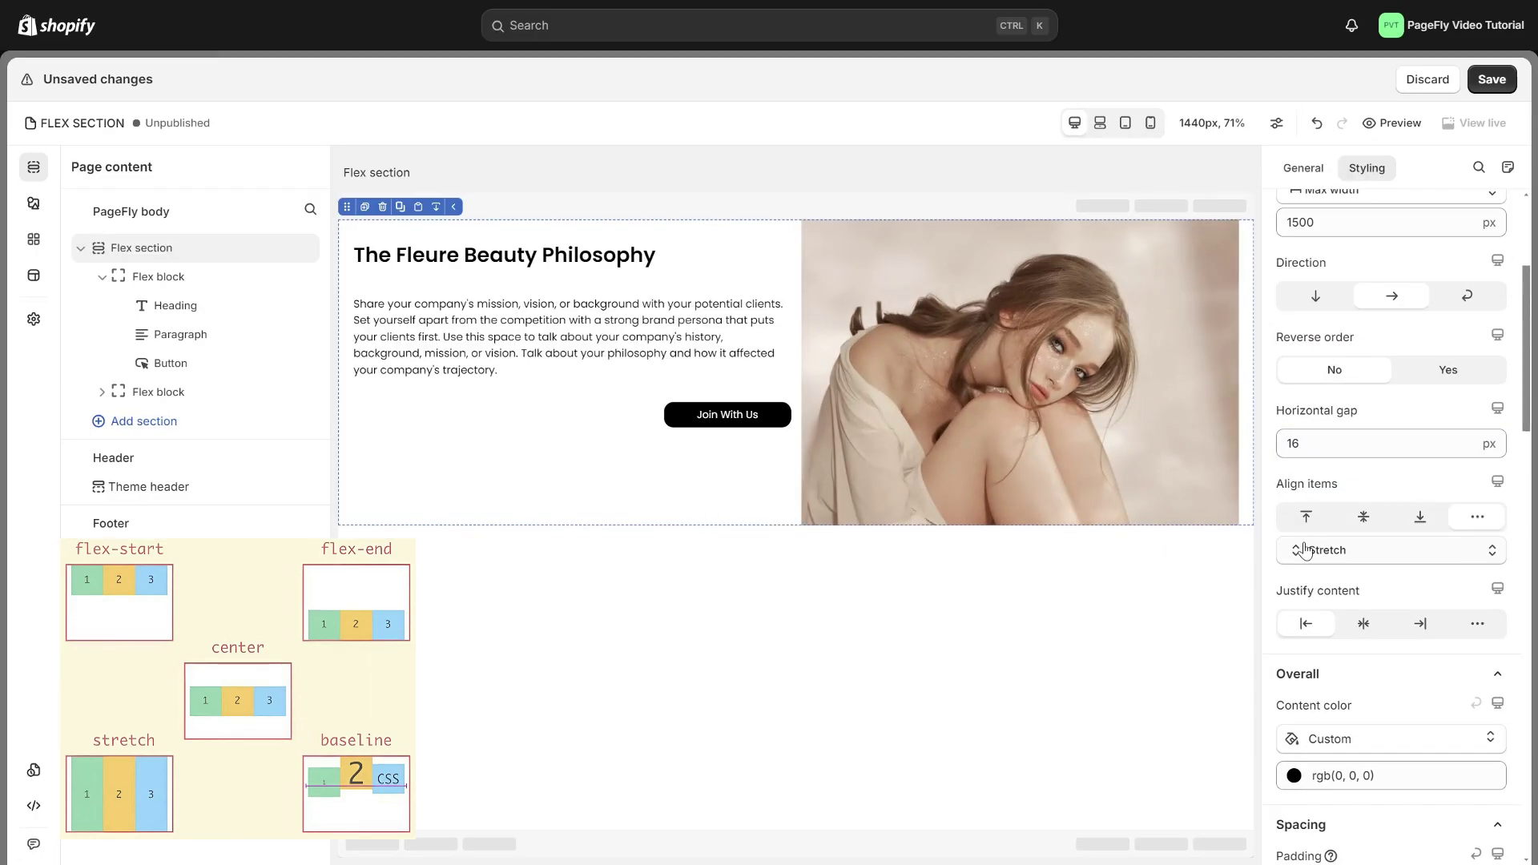
click(1466, 558)
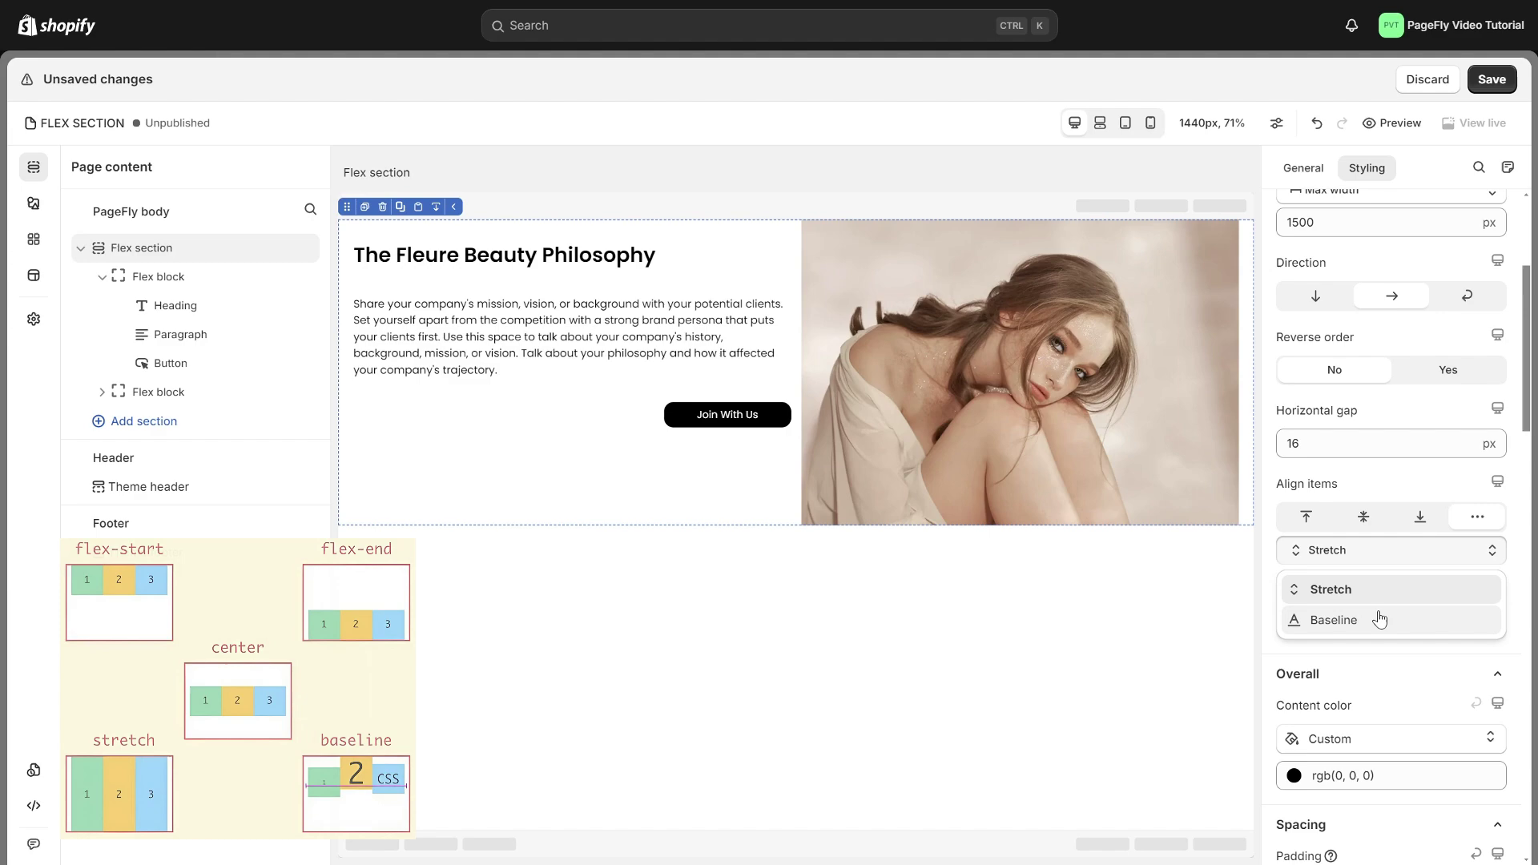
click(1376, 619)
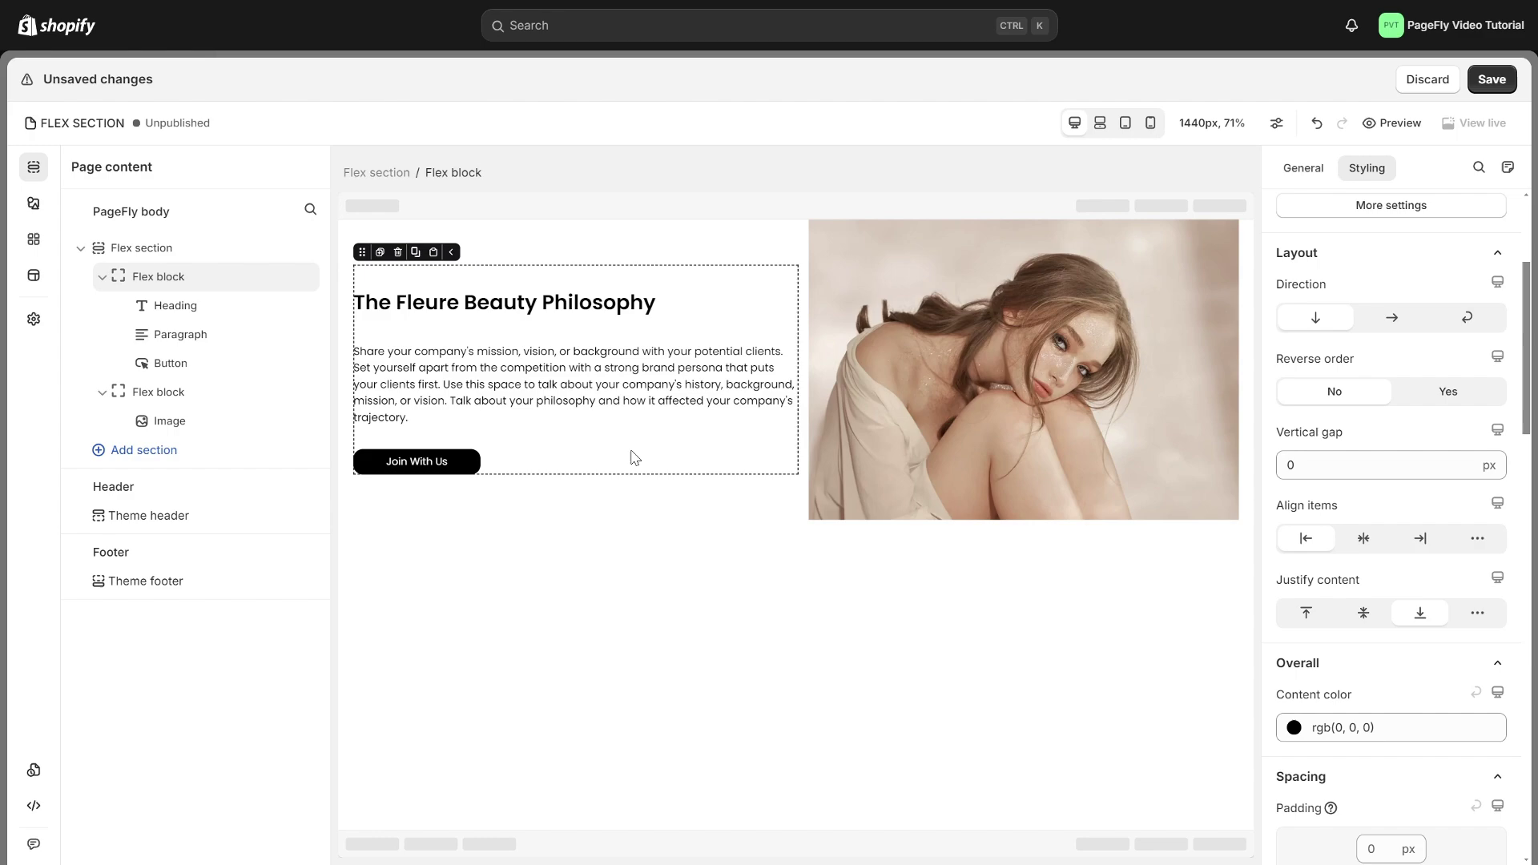
Keep the text block in a column and set its Justify content to Space between.
click(1317, 617)
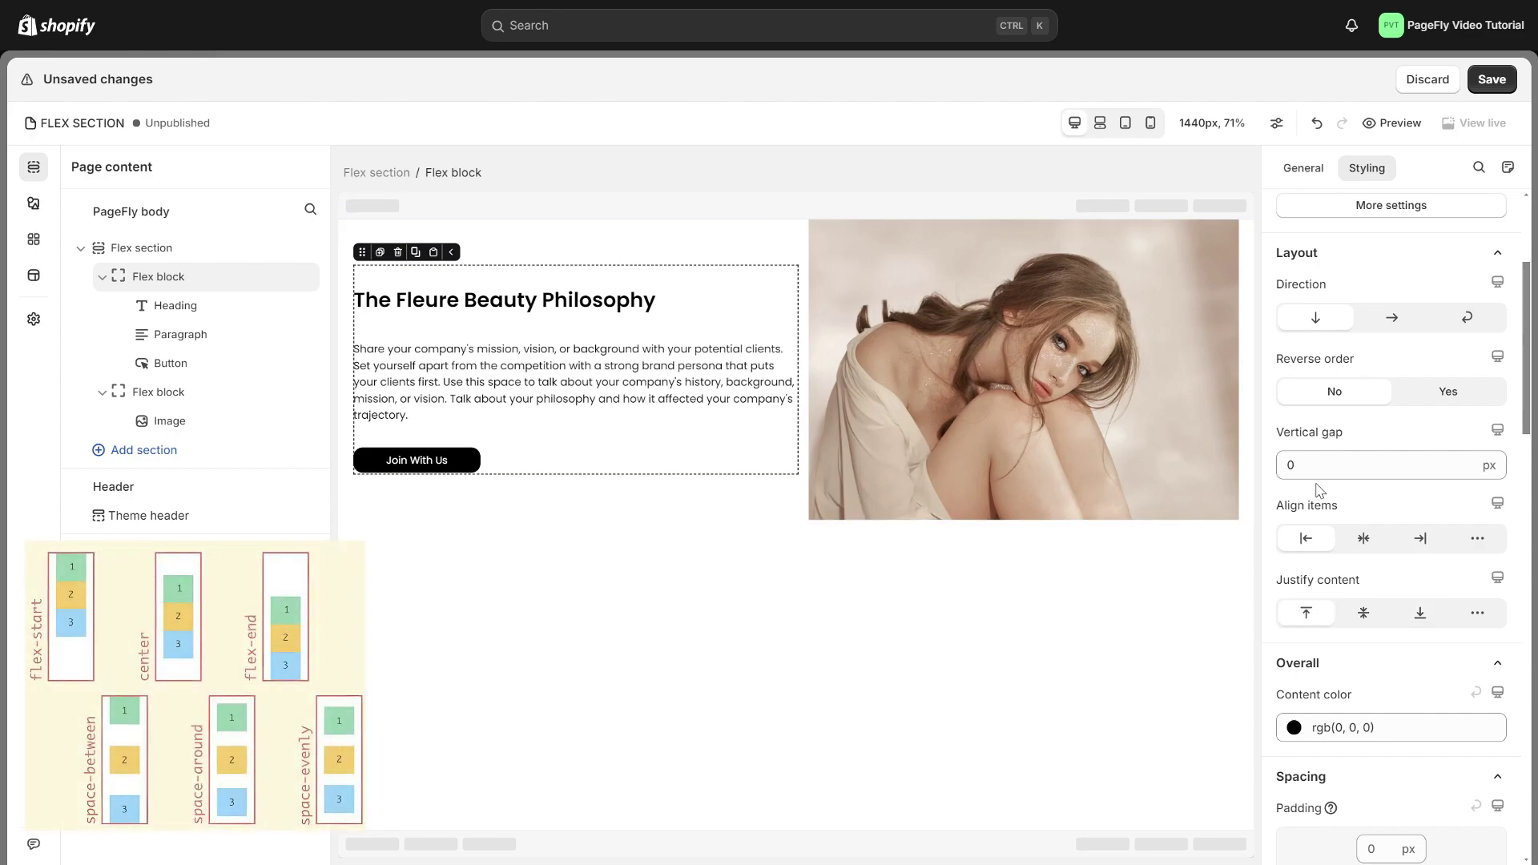
click(1384, 320)
click(1316, 322)
click(1372, 613)
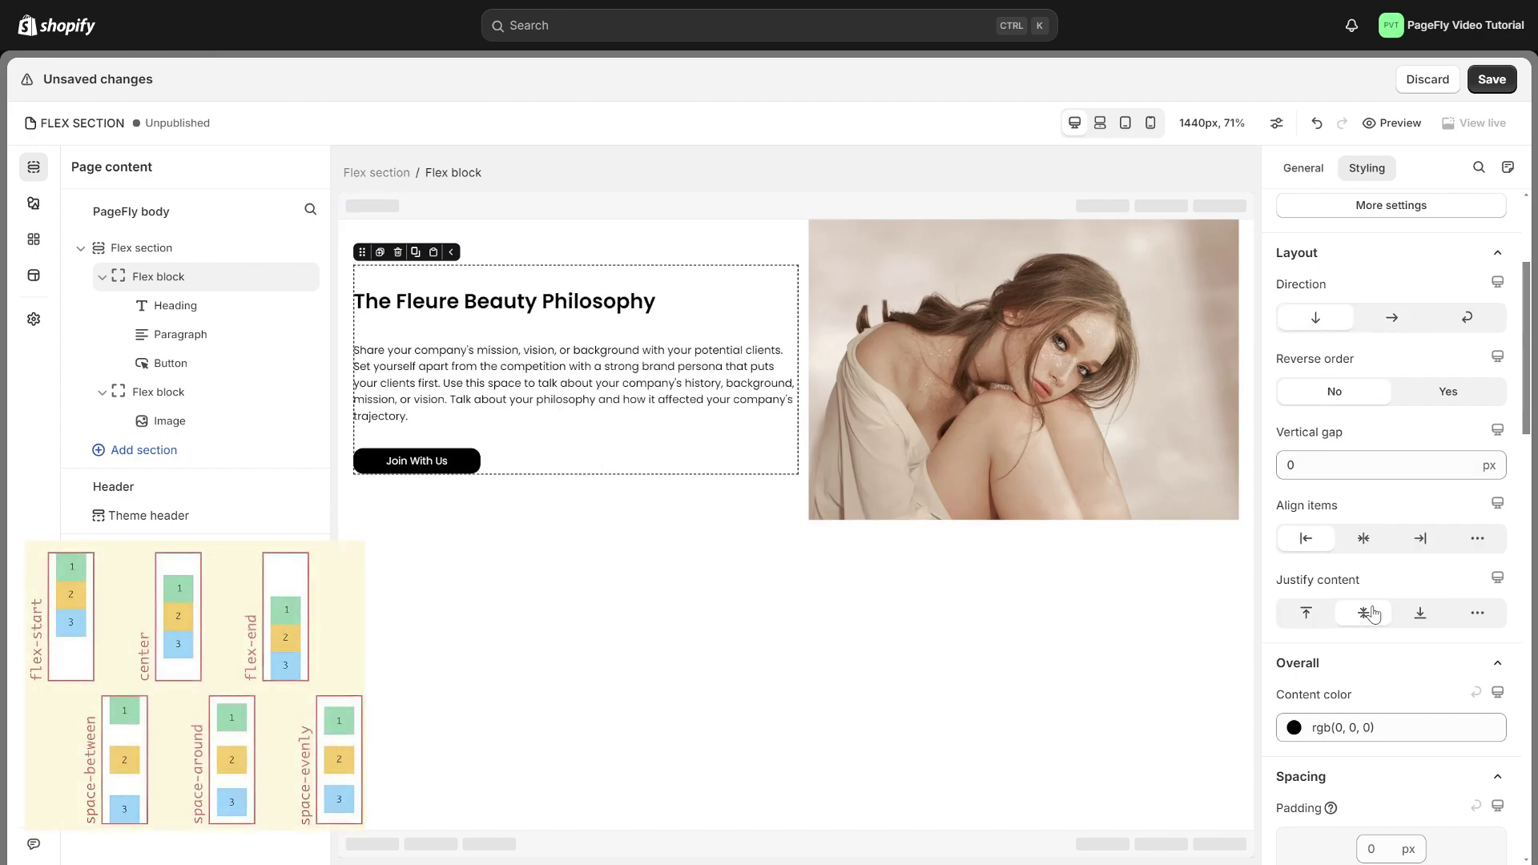
click(1420, 614)
click(1391, 317)
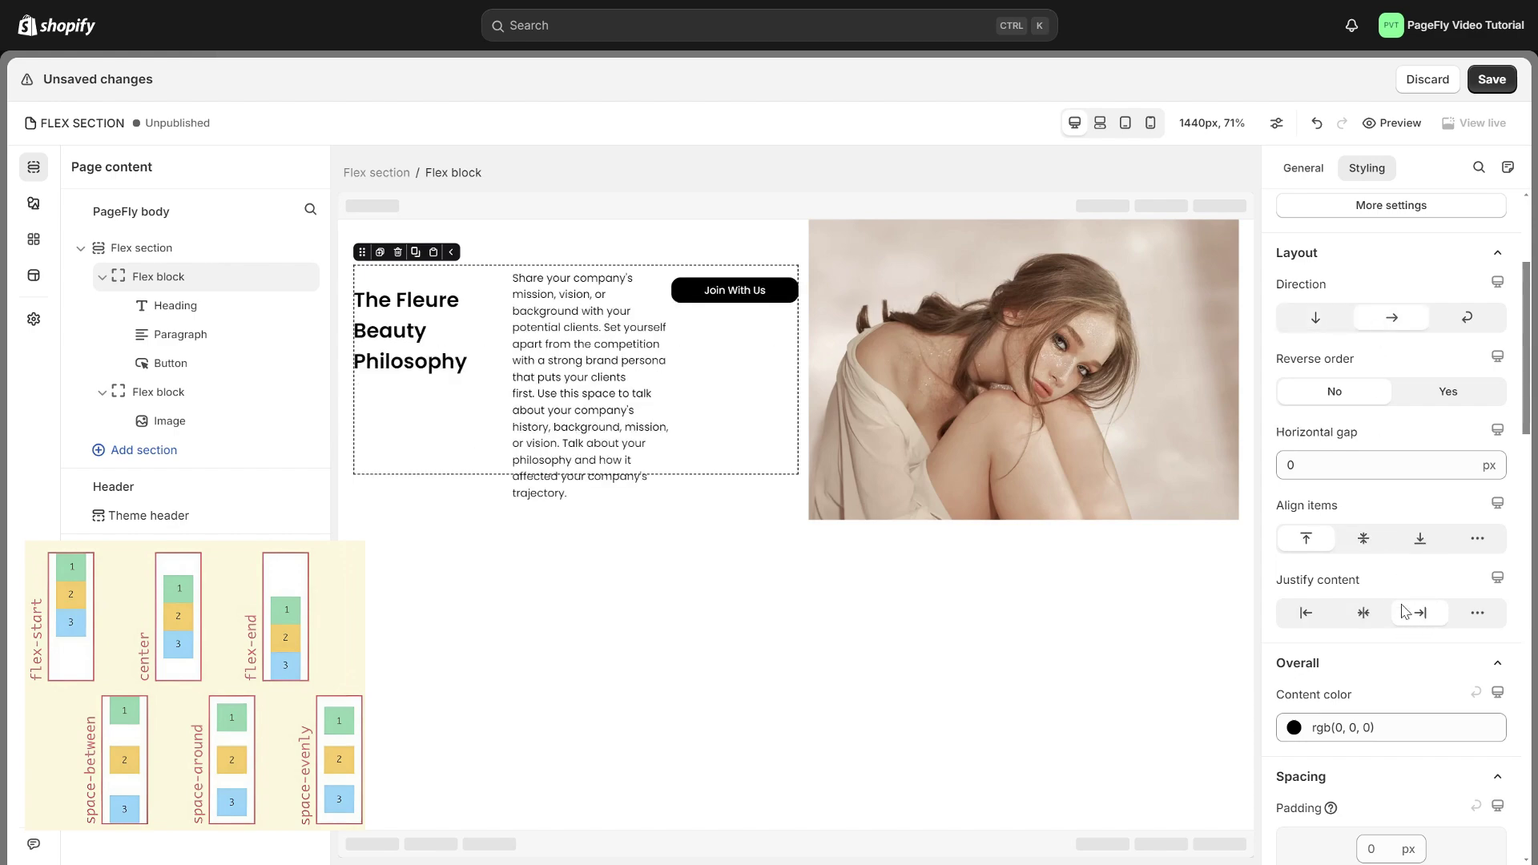
key(ctrl+z)
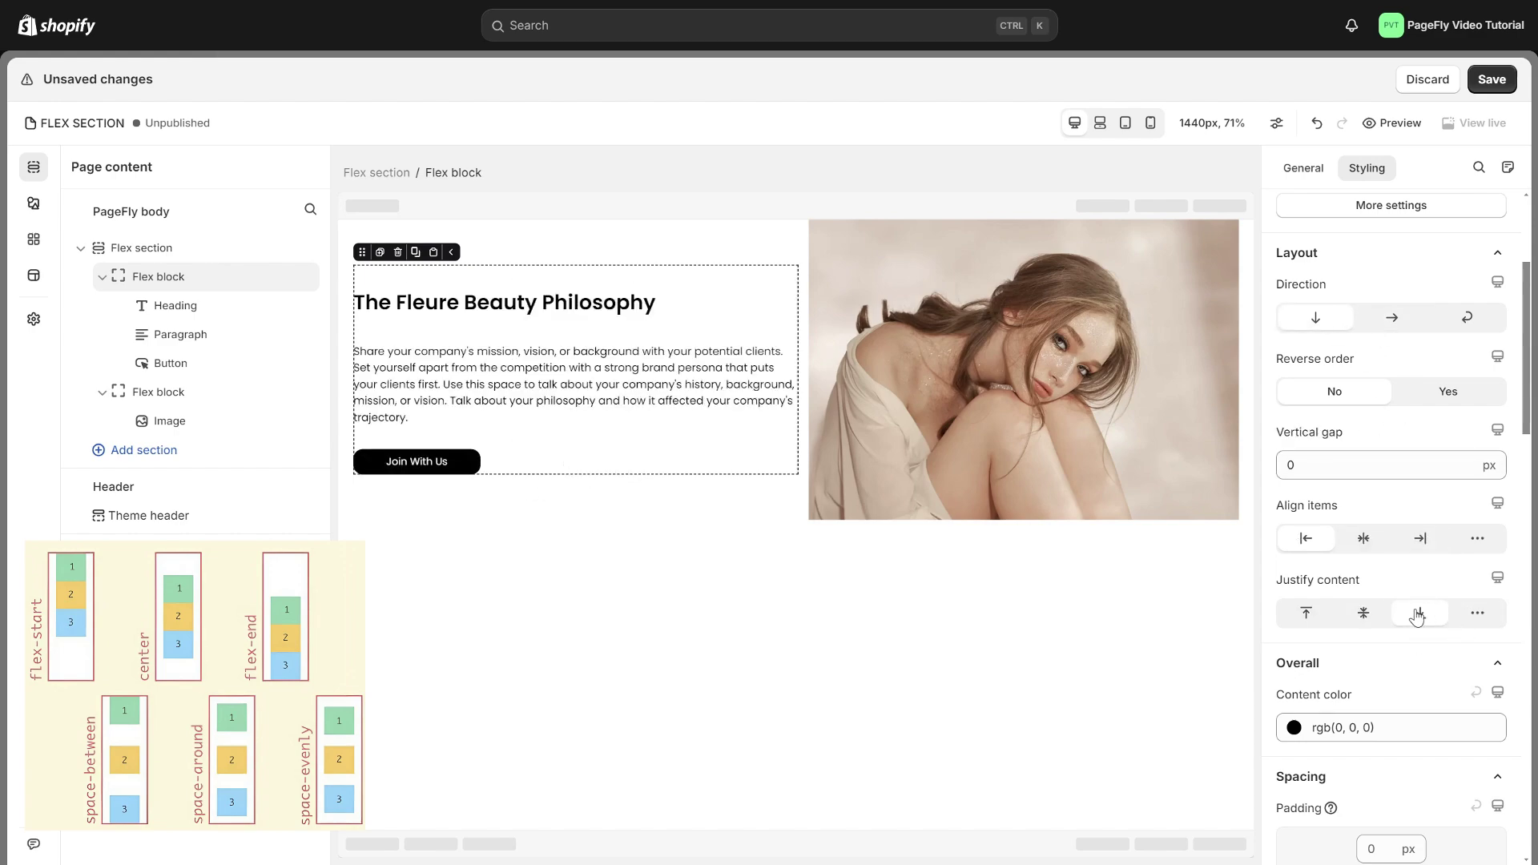
click(1475, 614)
click(1442, 646)
click(1418, 719)
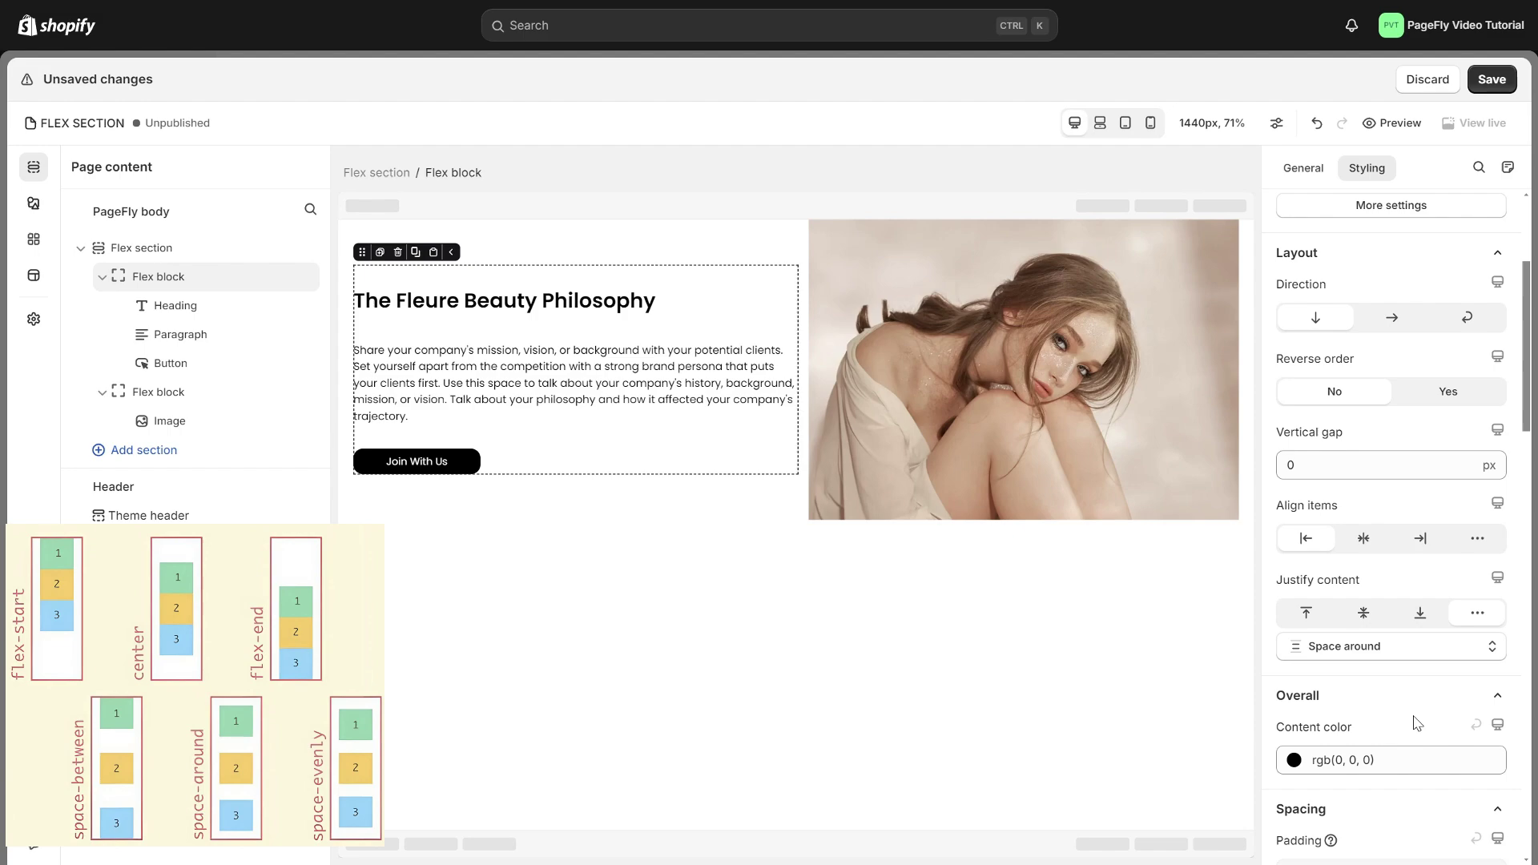
click(1380, 648)
click(1394, 686)
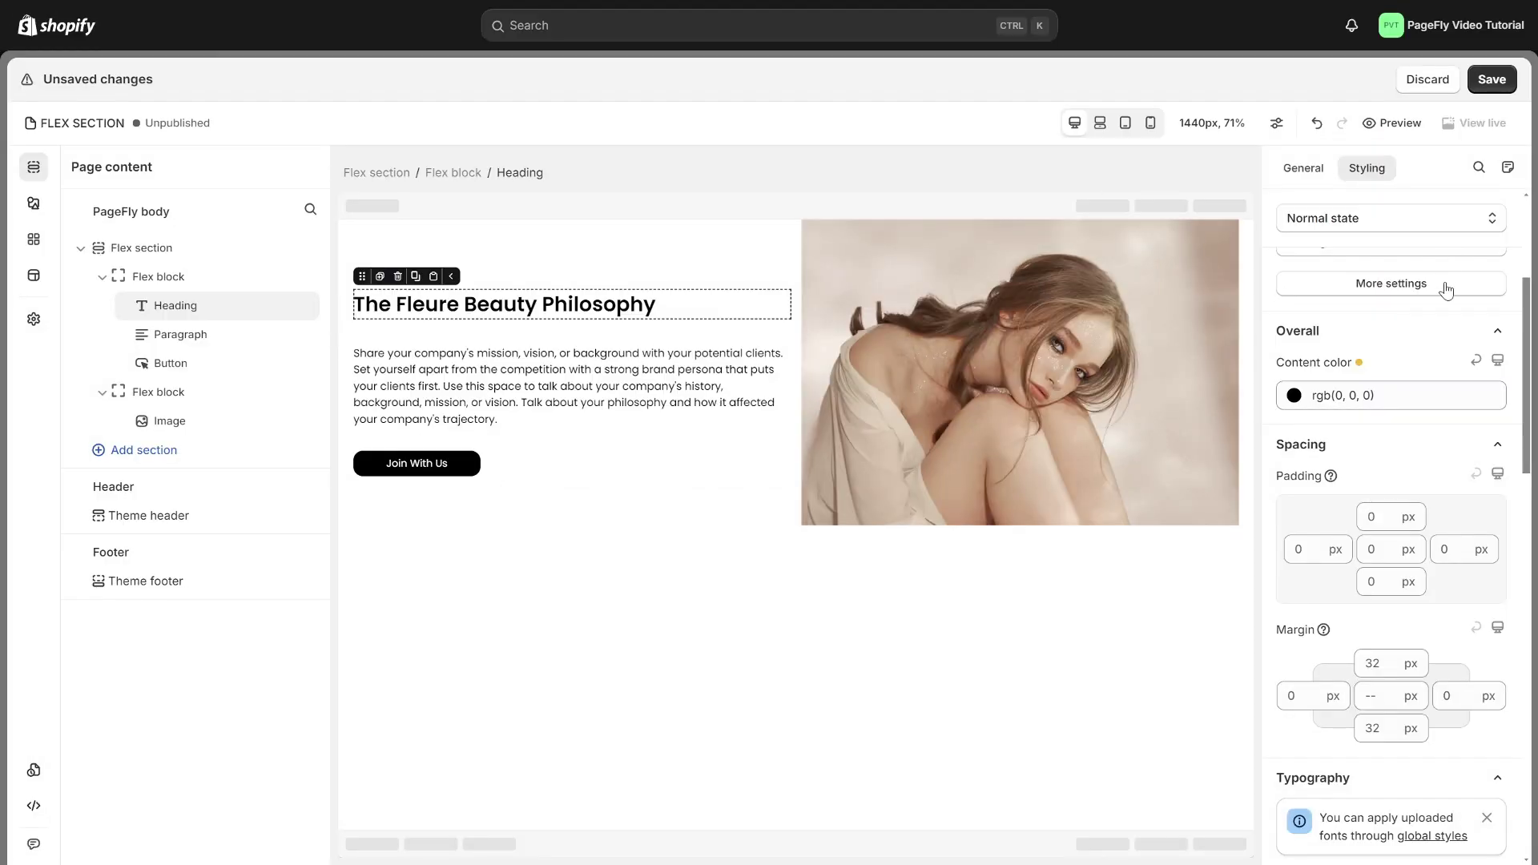
Colour the heading text deep red, rgb(174, 14, 14).
click(1339, 398)
drag(1422, 473, 1435, 476)
click(1440, 371)
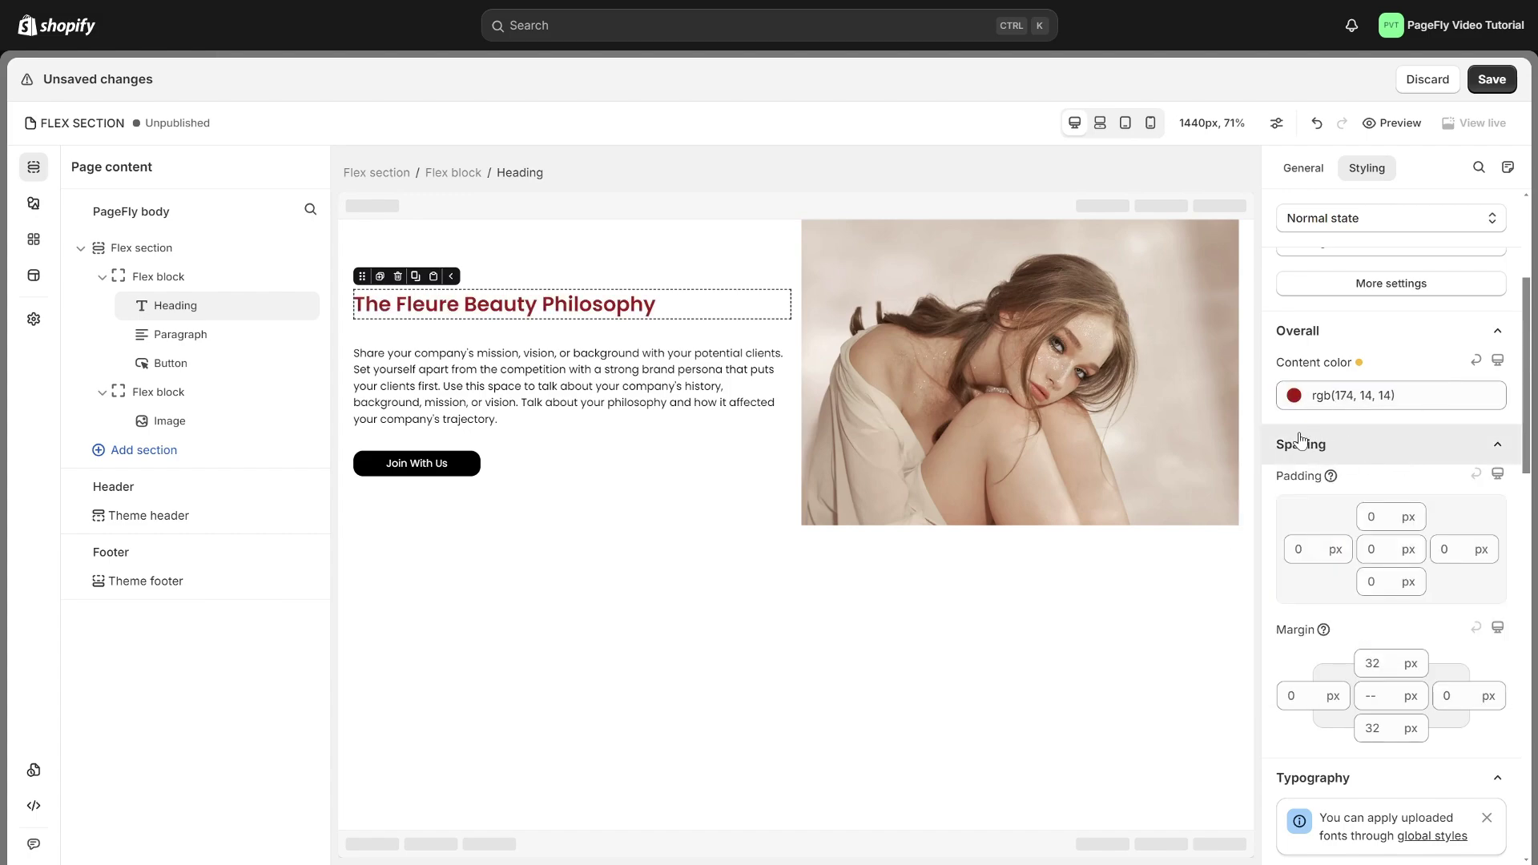
Give the left text Flex block 20 px padding on all sides, then select the Flex section.
click(727, 448)
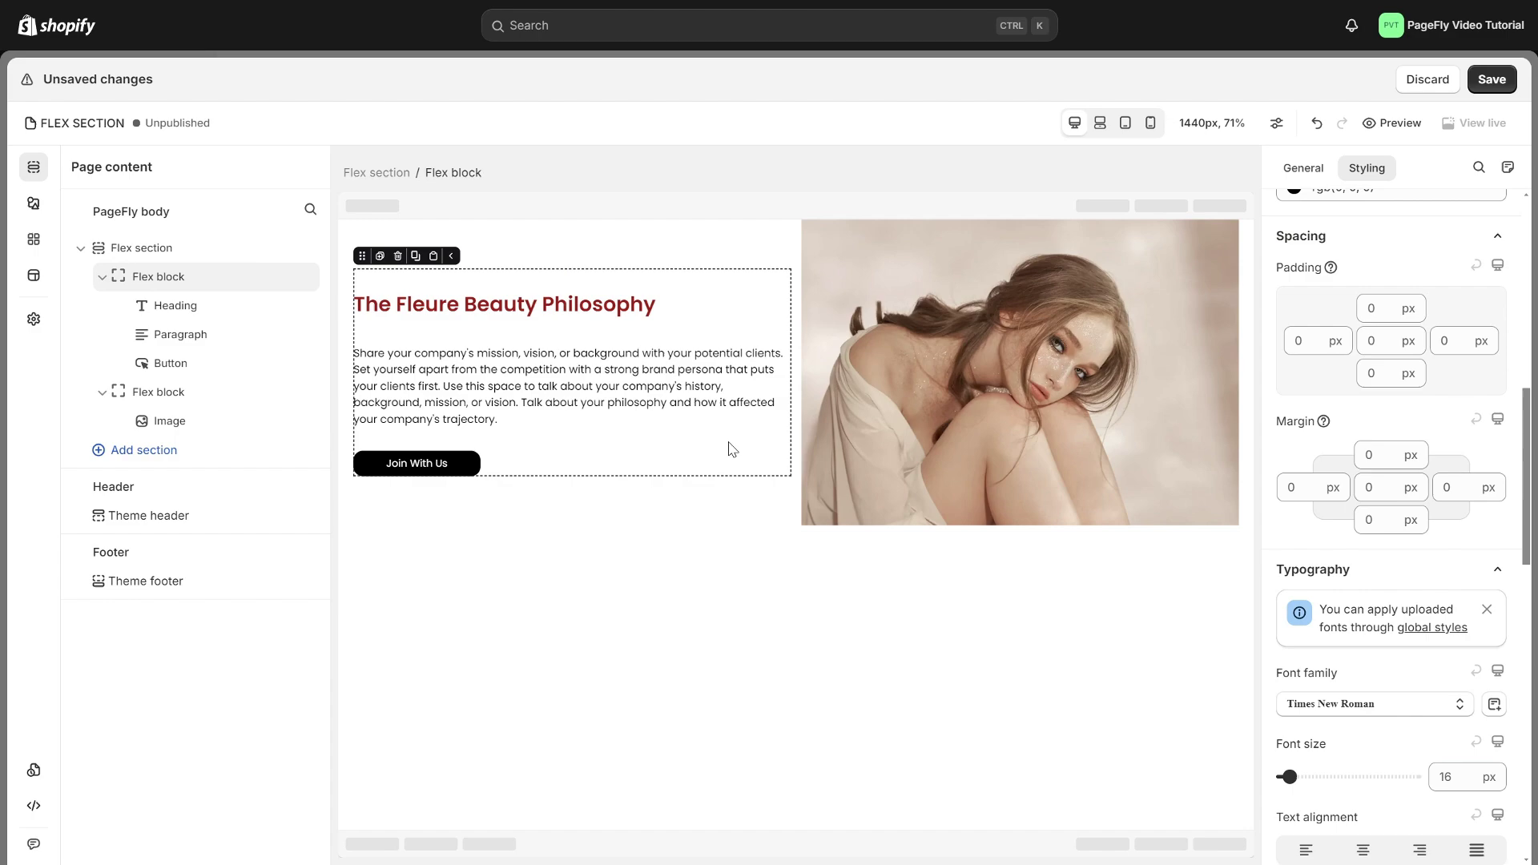
click(1385, 339)
text(20)
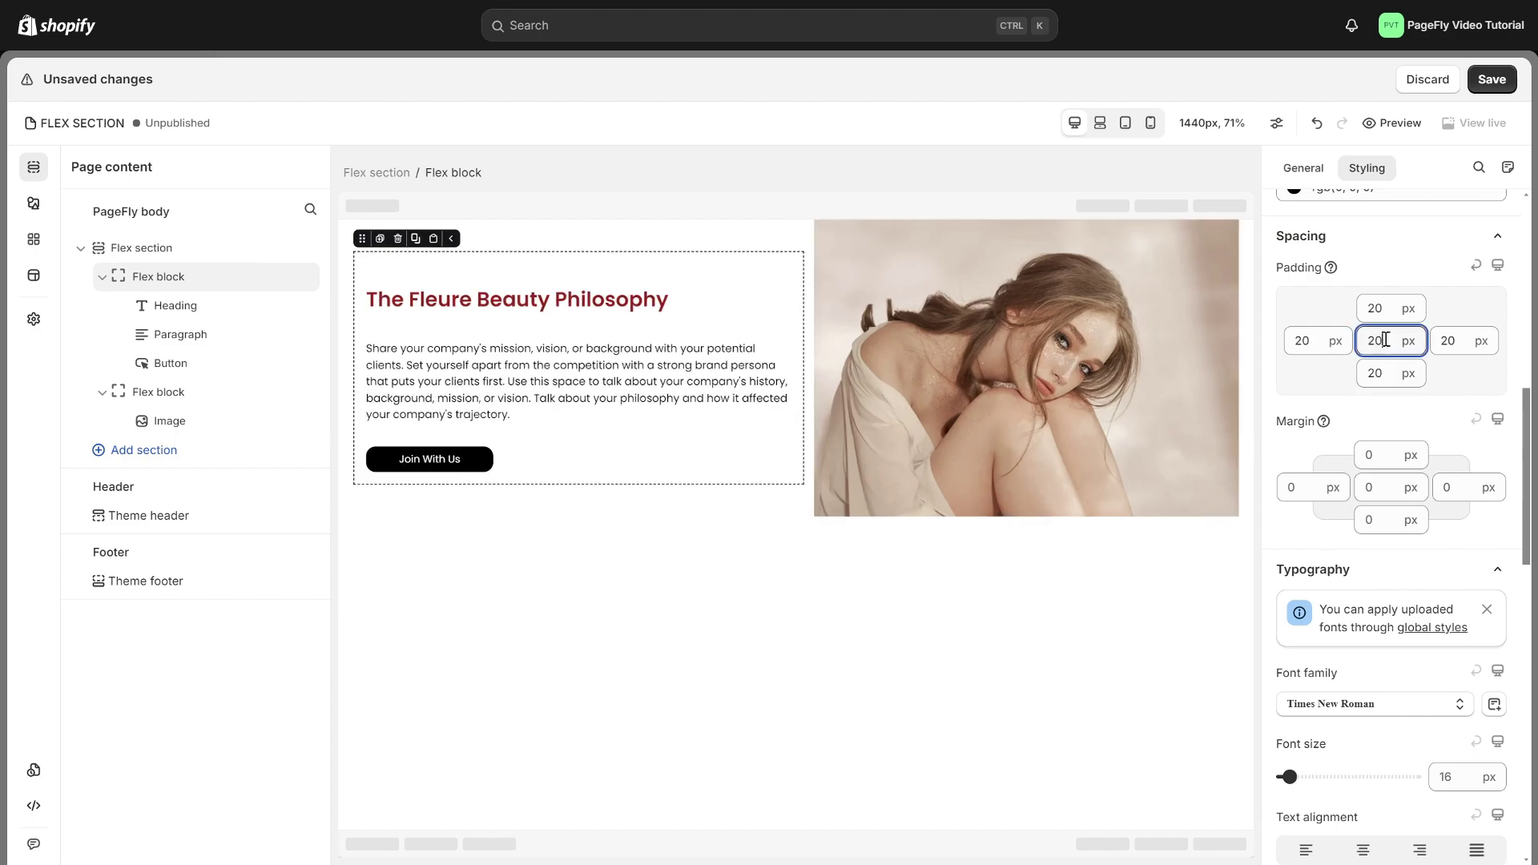
click(1421, 277)
scroll(1423, 412, down, 5)
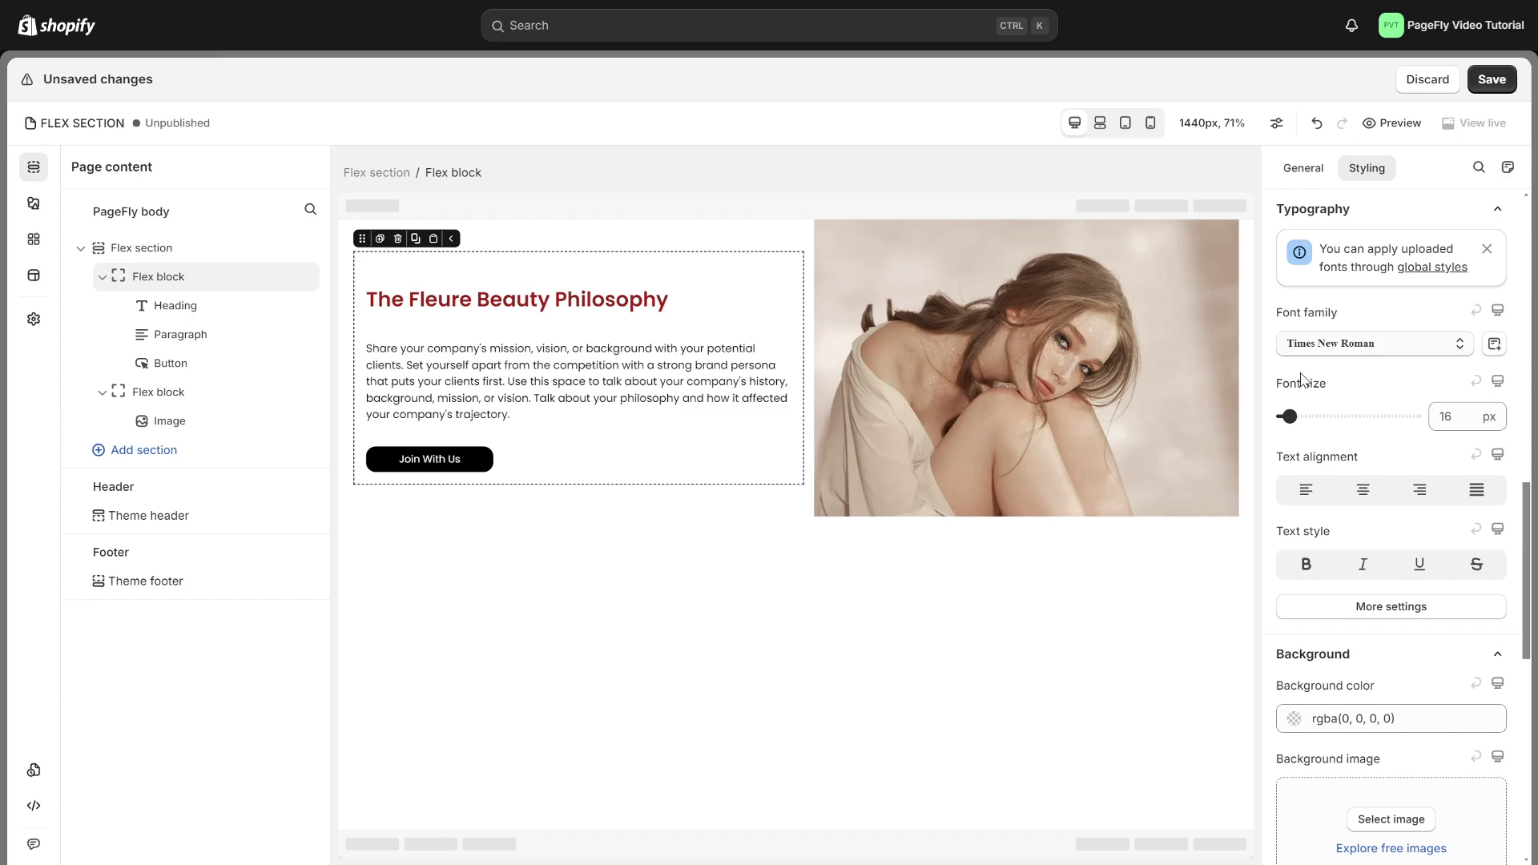
key(Escape)
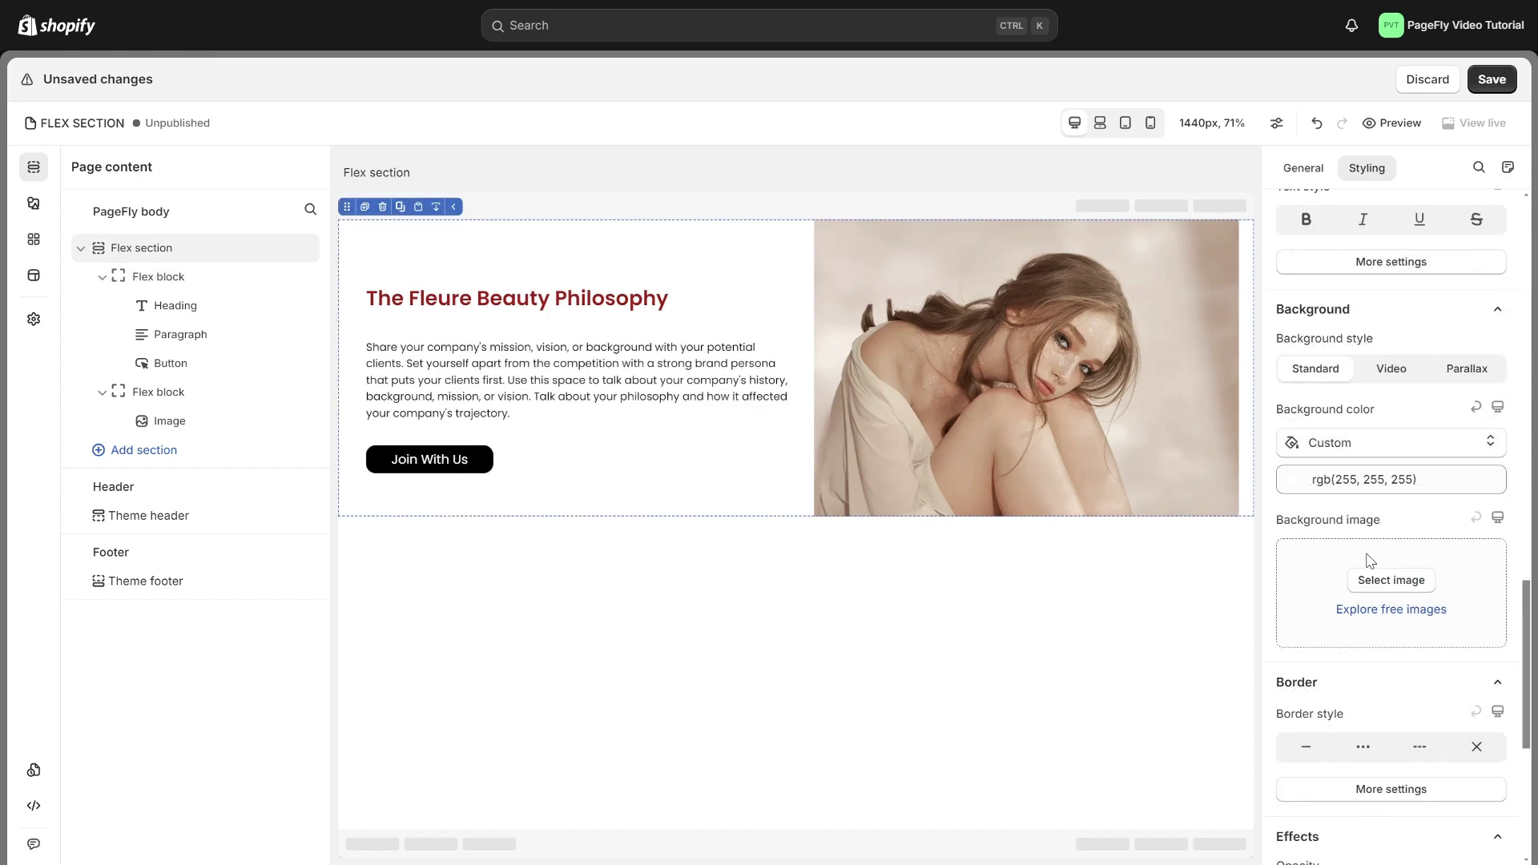
Set the Flex section background to translucent light grey, rgba(155, 155, 155, 0.24).
click(1383, 479)
click(1372, 766)
click(1502, 591)
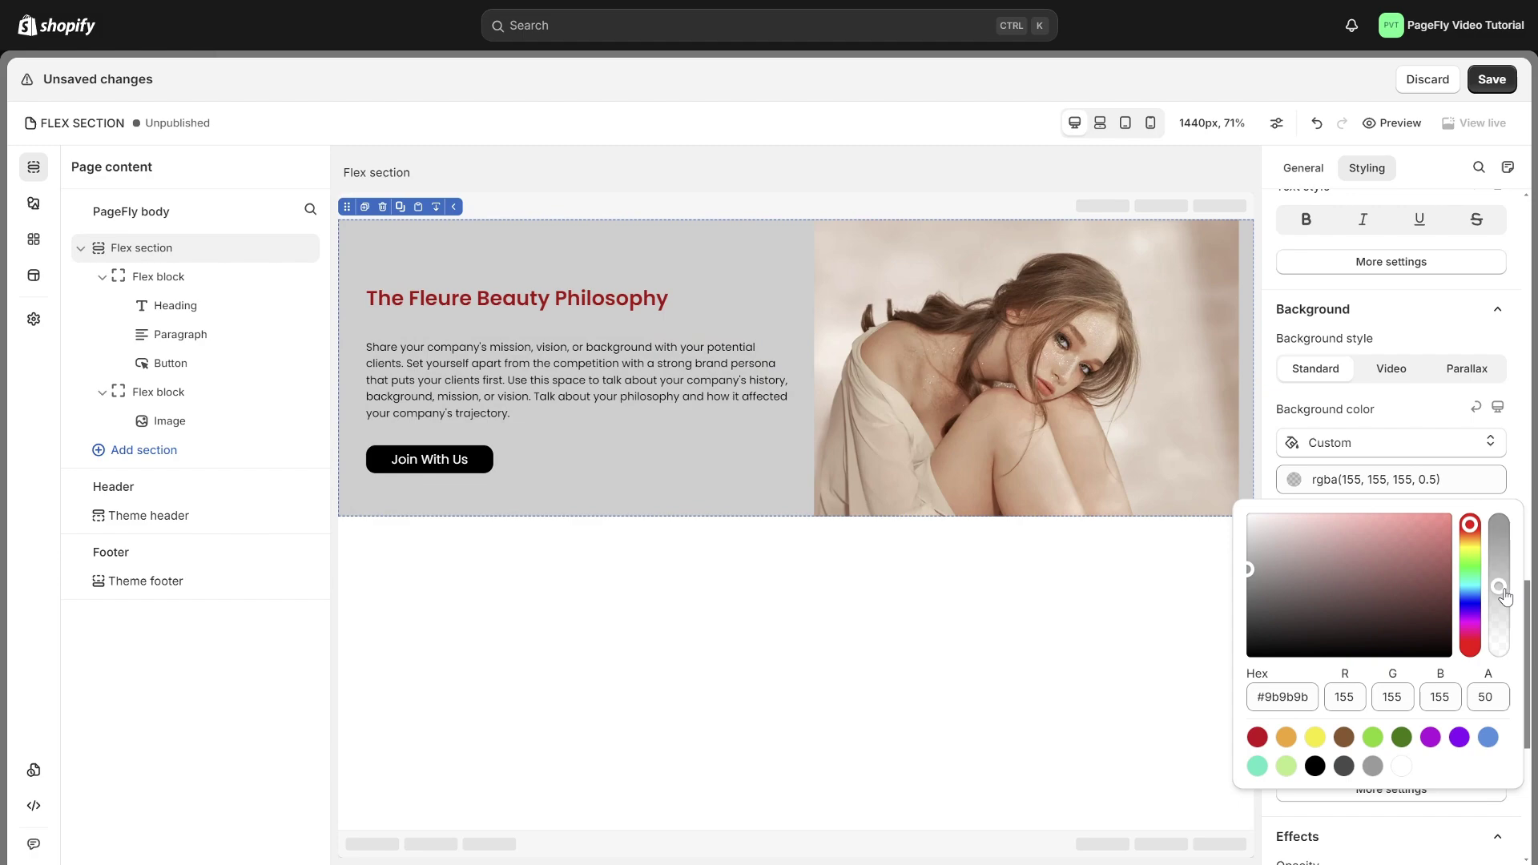
drag(1502, 591, 1502, 621)
click(1517, 491)
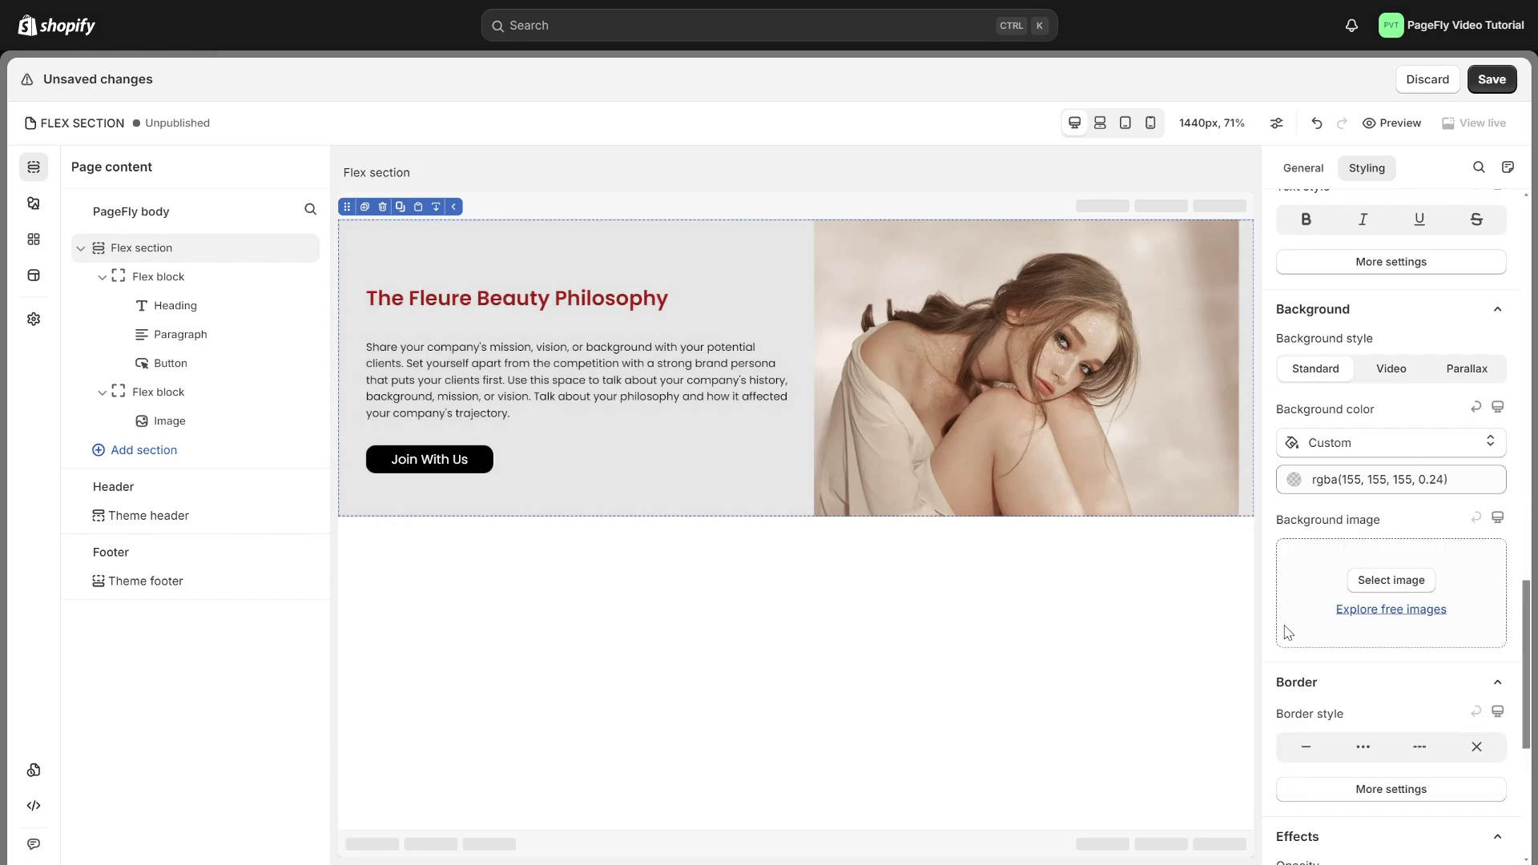
Give the Join With Us button a solid white border and review its border width and radius.
click(470, 463)
scroll(1371, 633, down, 7)
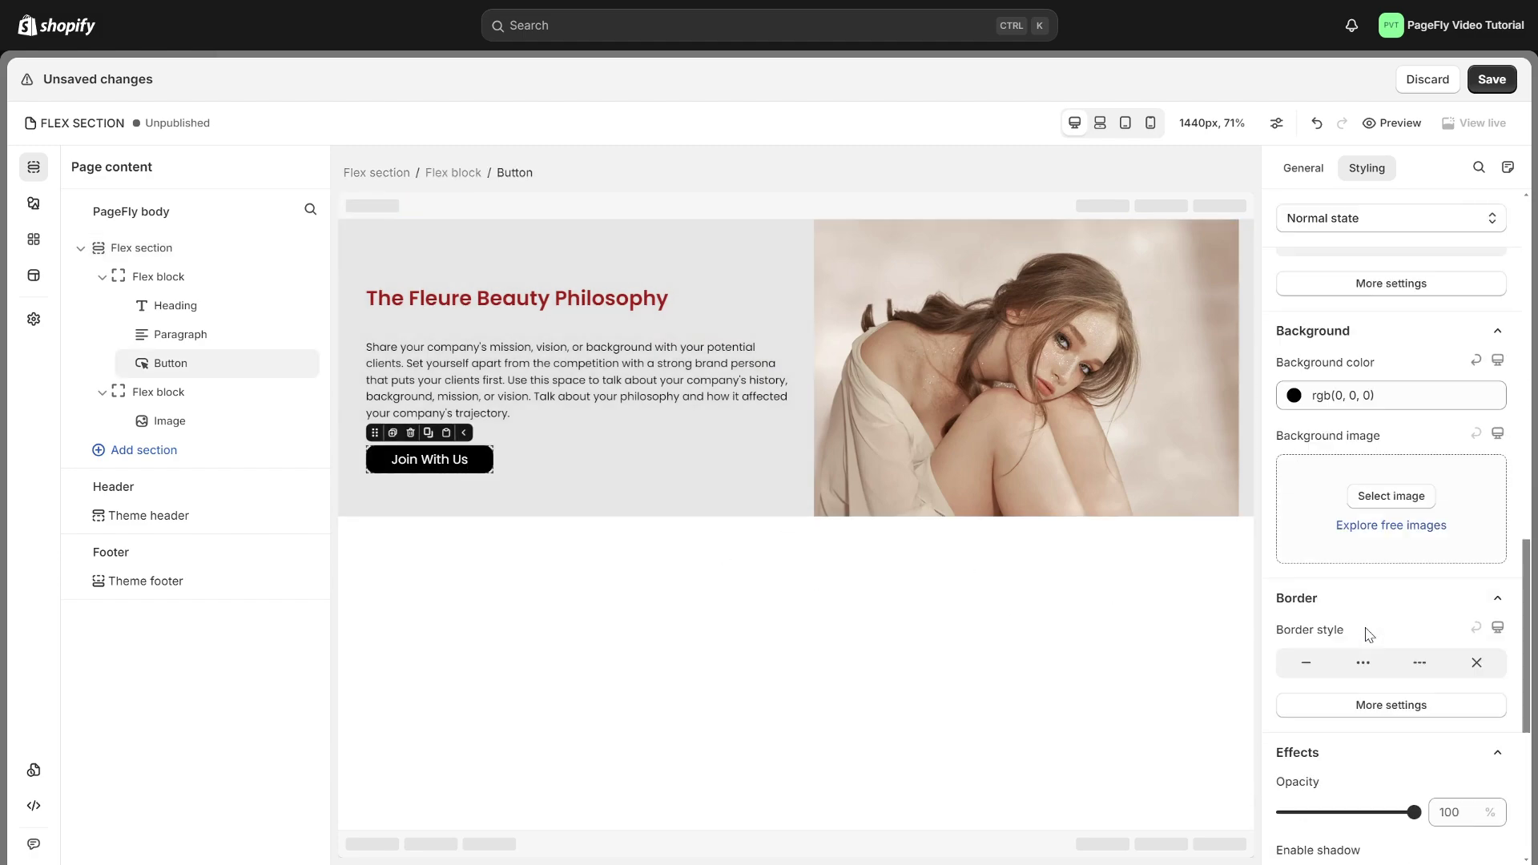
click(1318, 606)
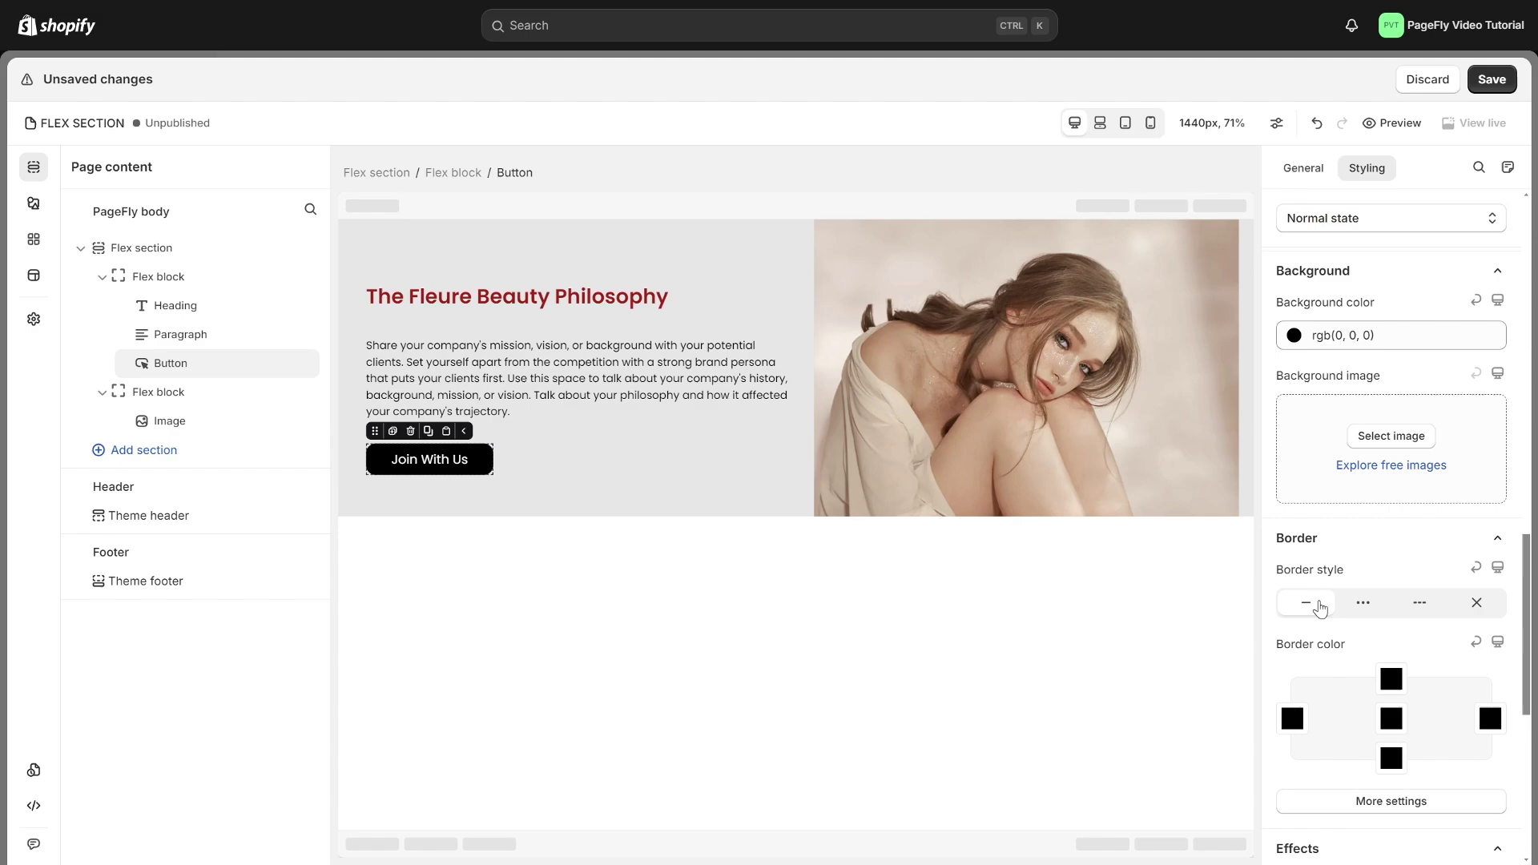
click(1398, 684)
click(1405, 679)
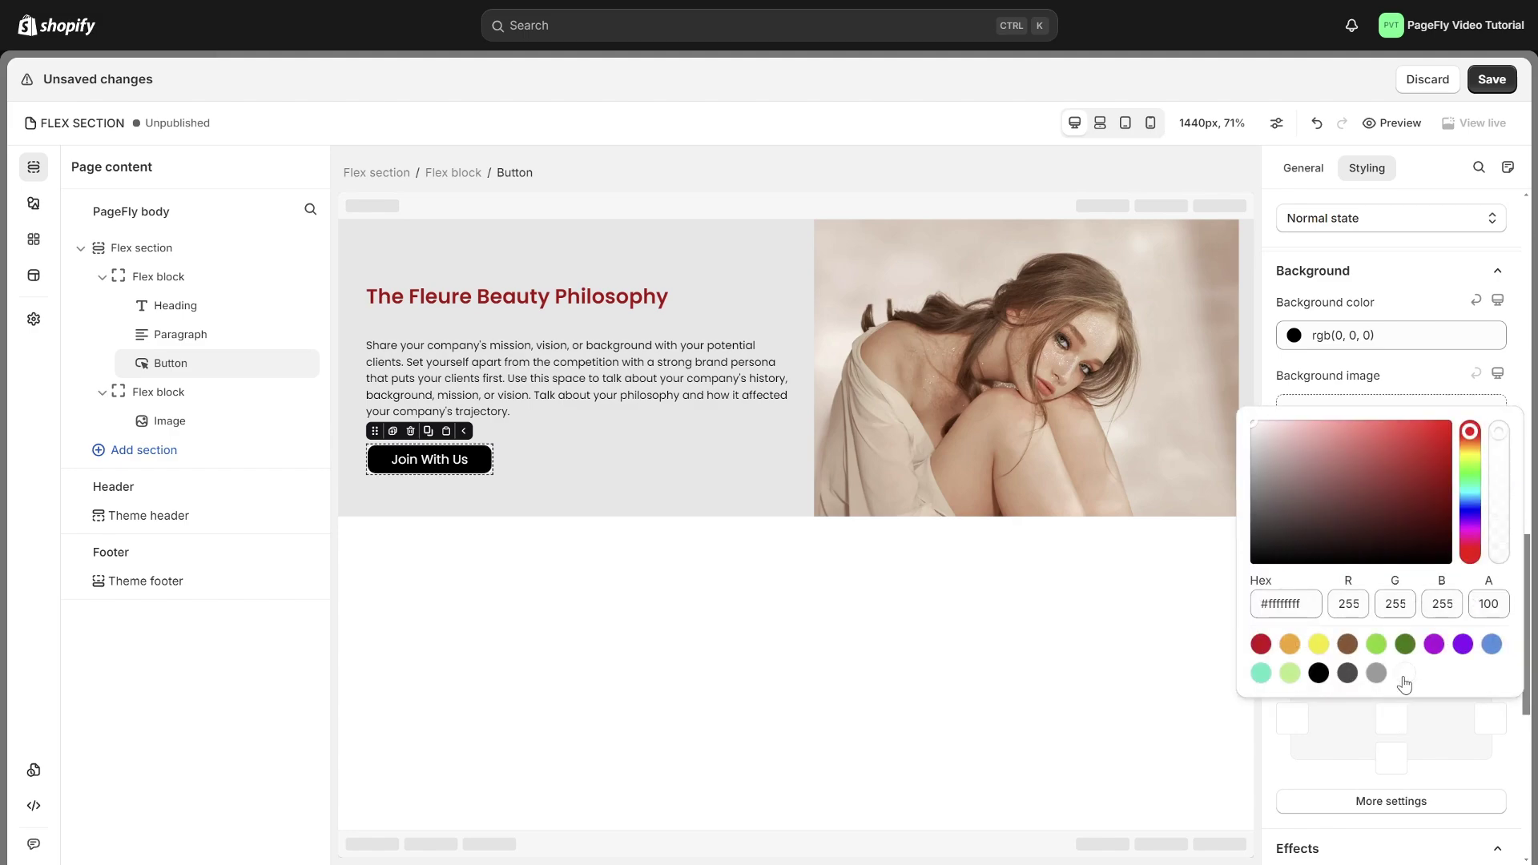
click(1521, 383)
click(1408, 803)
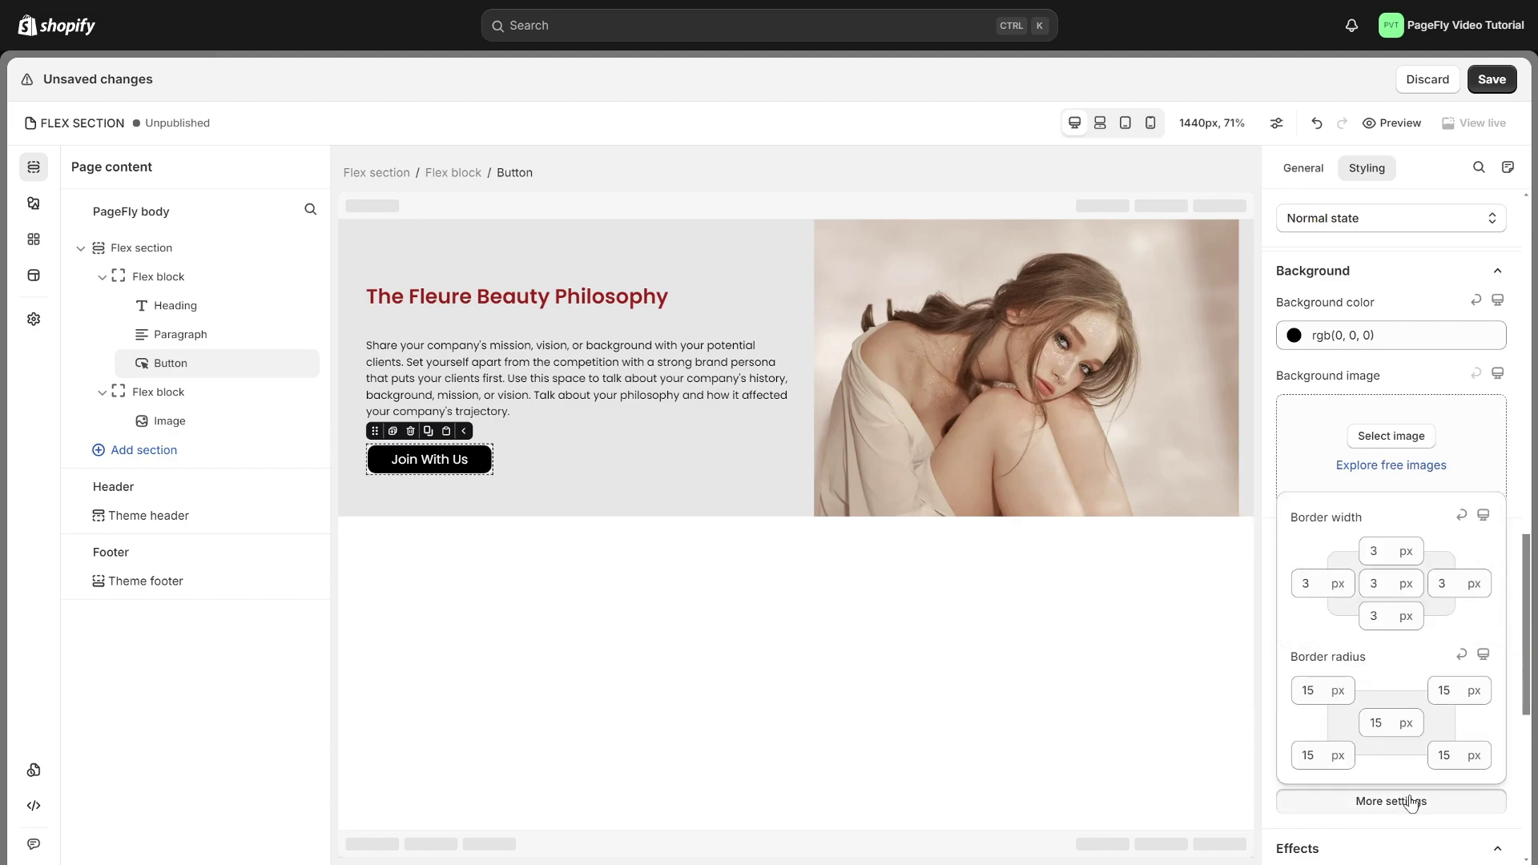
click(1376, 722)
click(1502, 471)
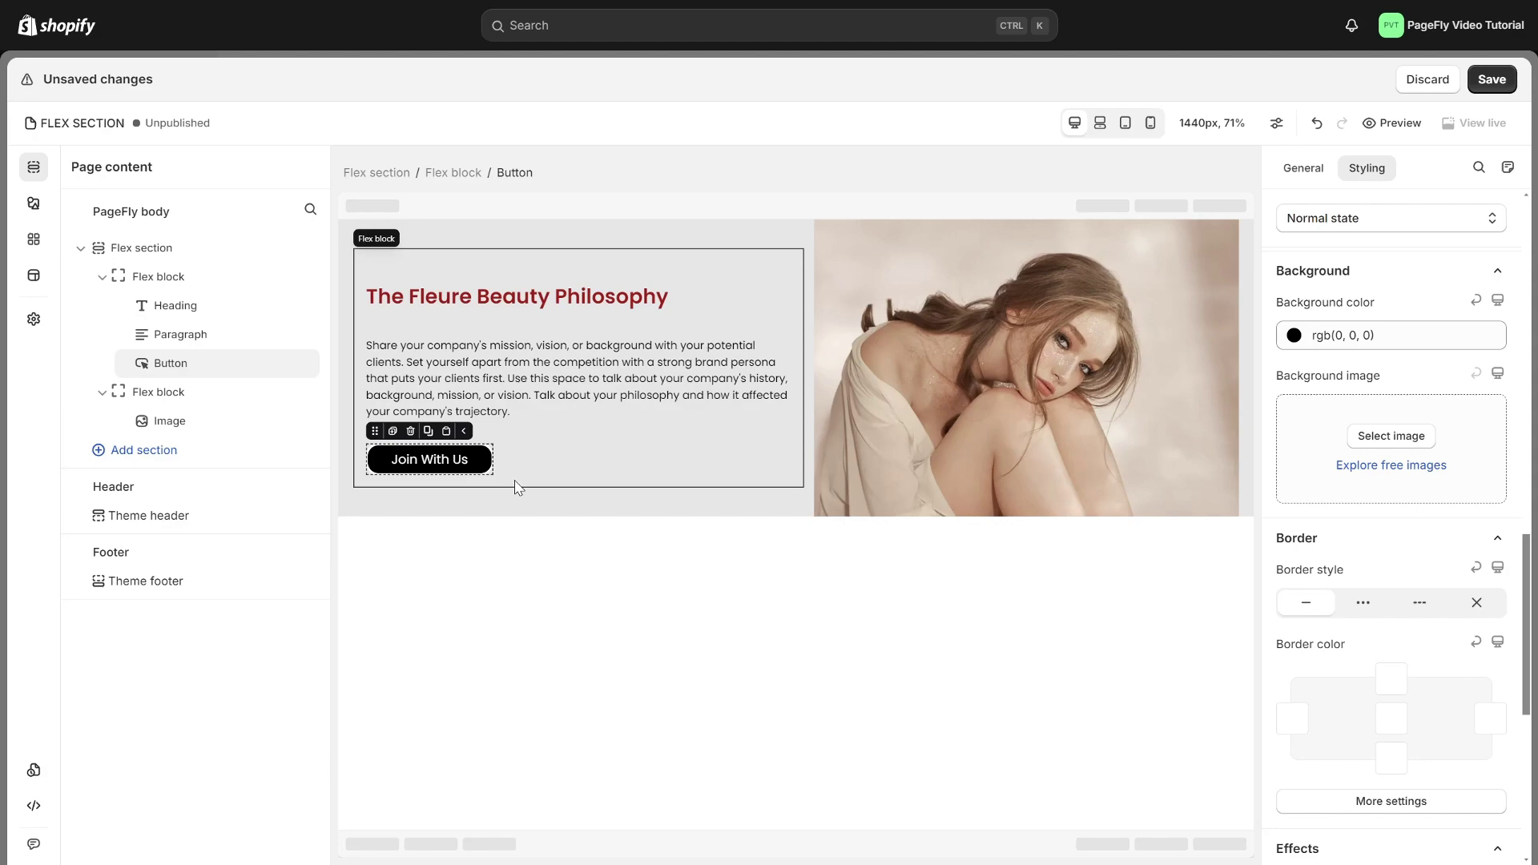
Give the Join With Us button a shadow (offset -9, 10, blur 22) and override theme styling.
scroll(1281, 601, down, 3)
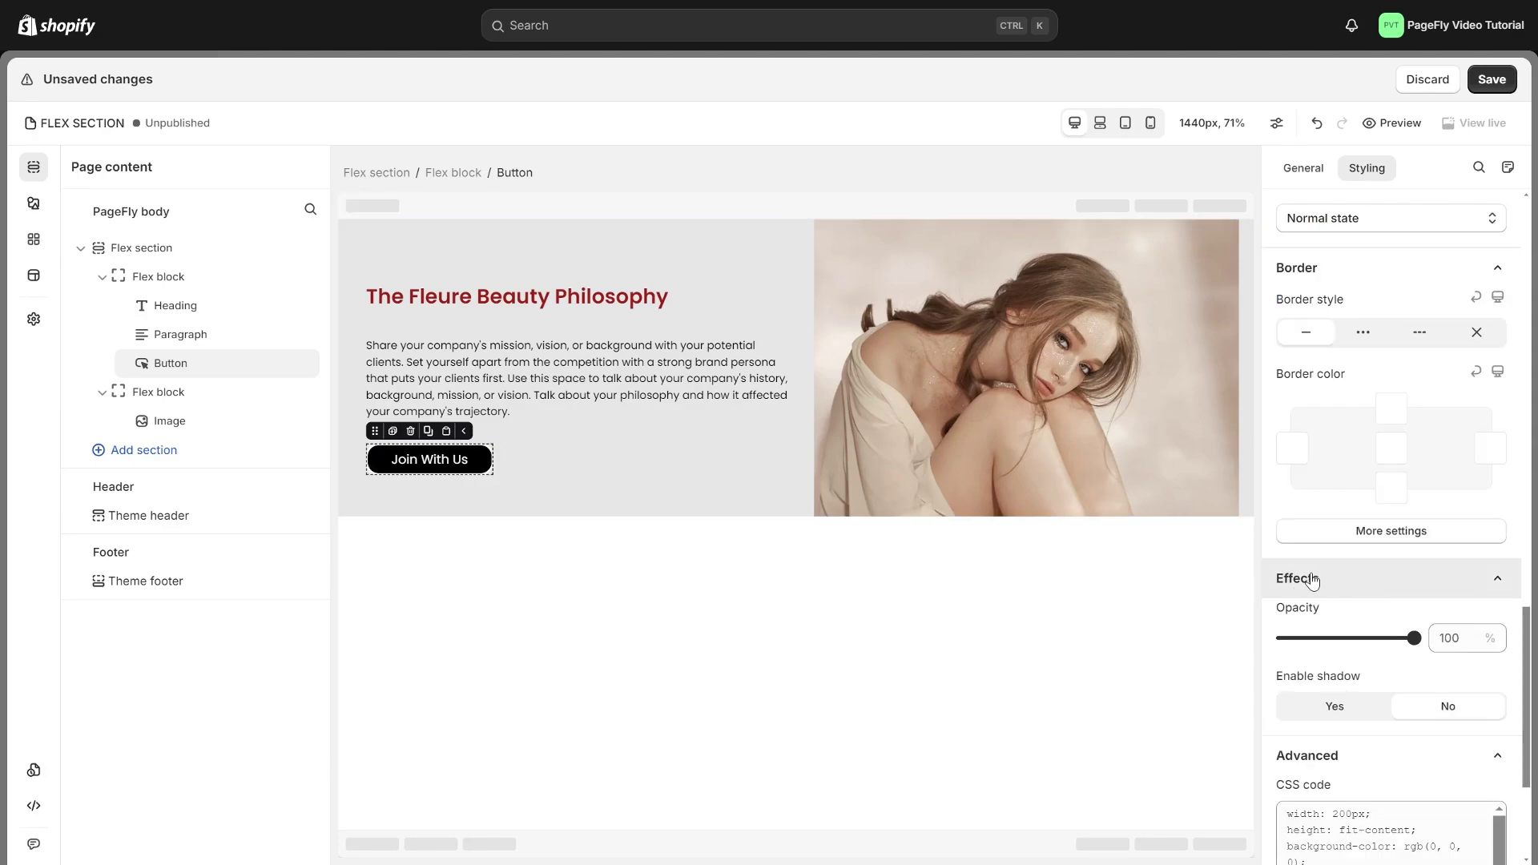
mouse_move(1408, 638)
mouse_down()
mouse_move(1332, 637)
mouse_move(1415, 638)
mouse_up()
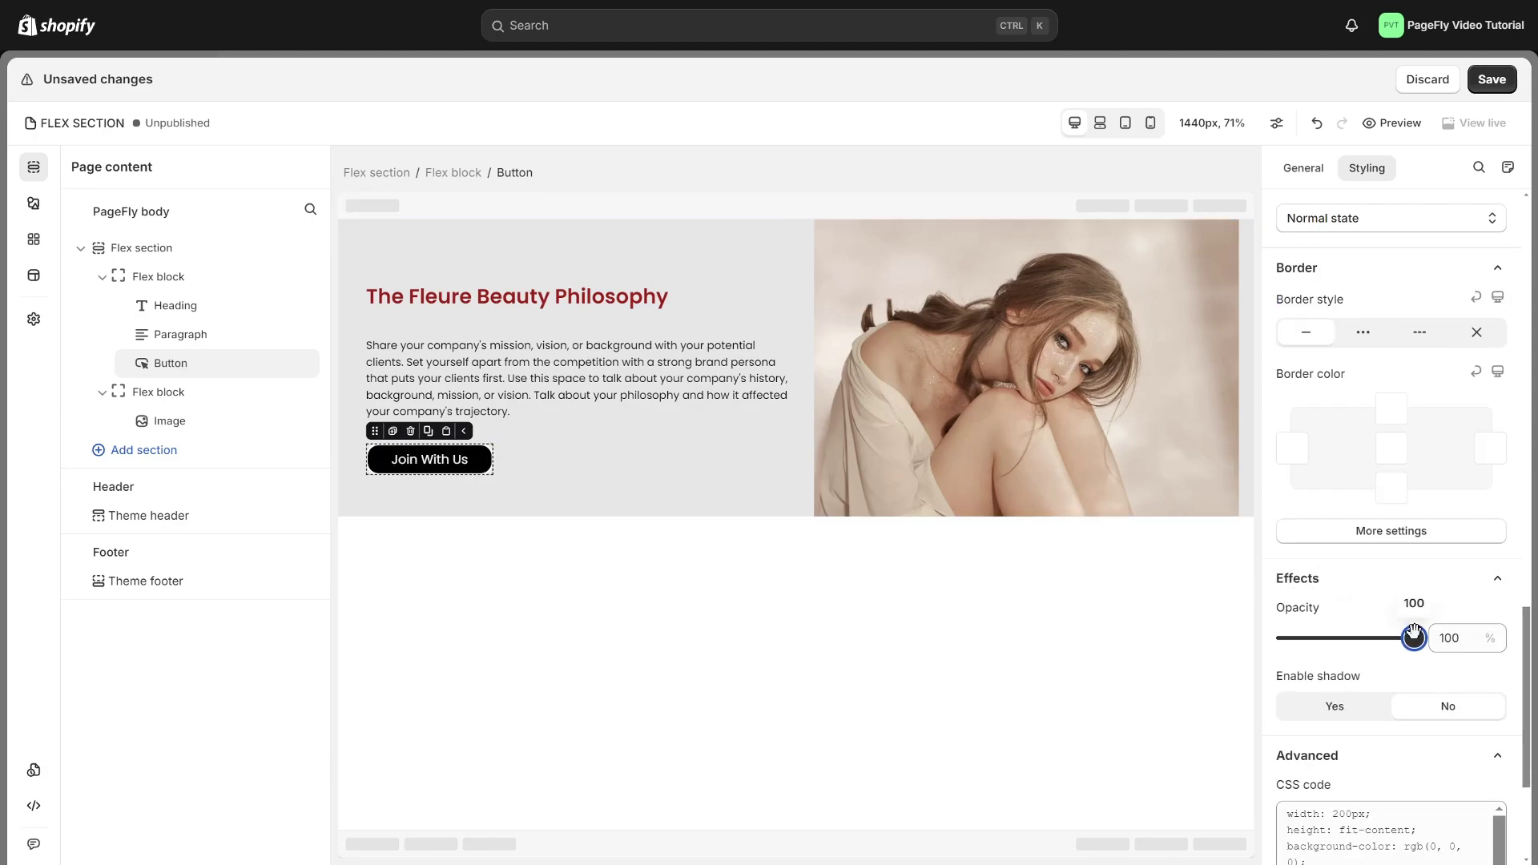
click(1334, 706)
scroll(1346, 513, down, 3)
drag(1346, 506, 1339, 507)
drag(1351, 574, 1355, 574)
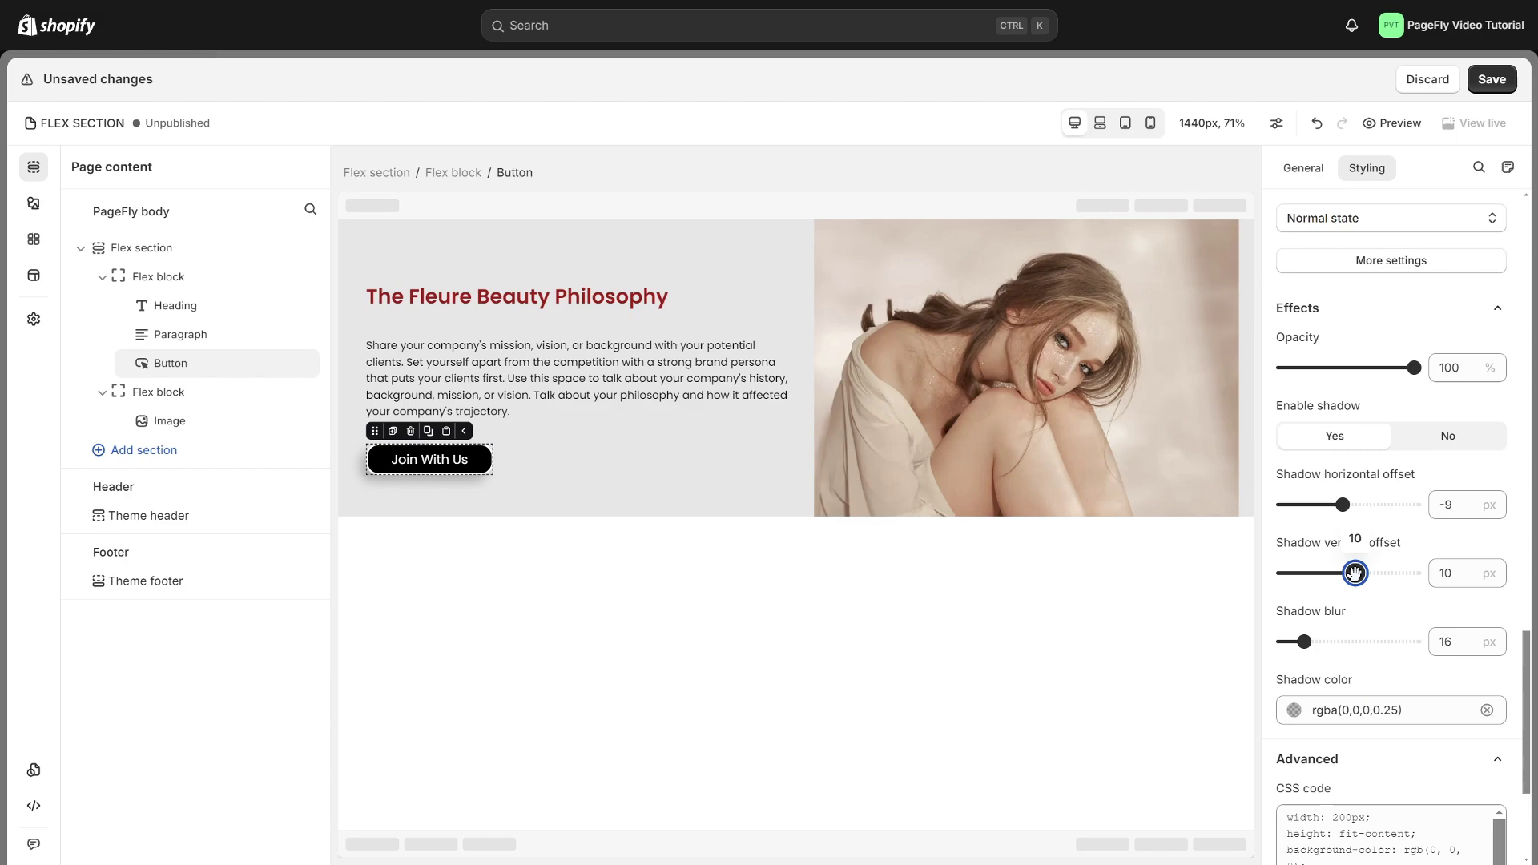
drag(1304, 641, 1312, 641)
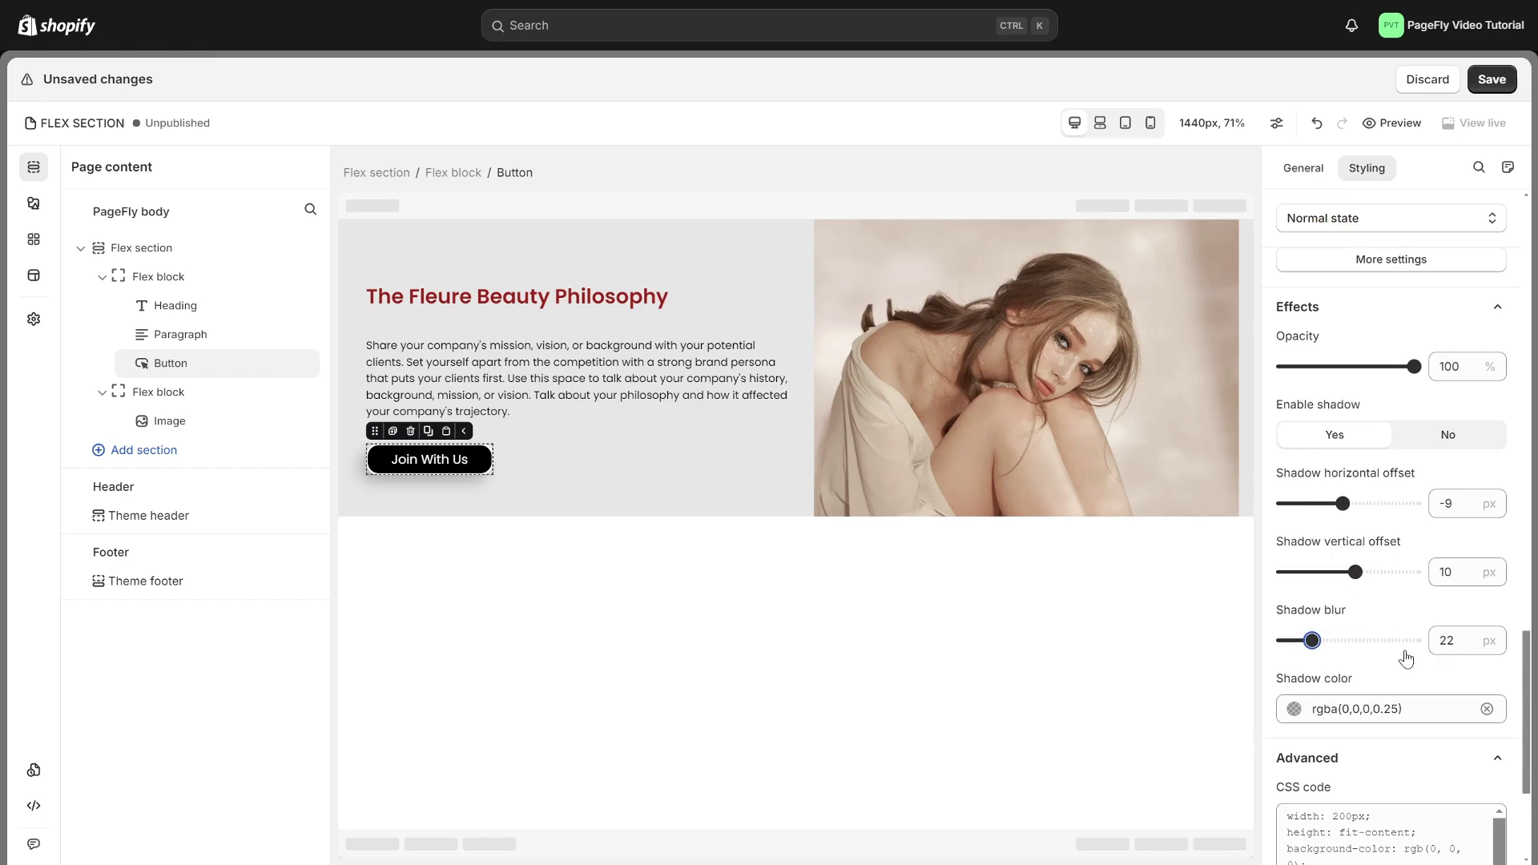
scroll(1386, 576, down, 3)
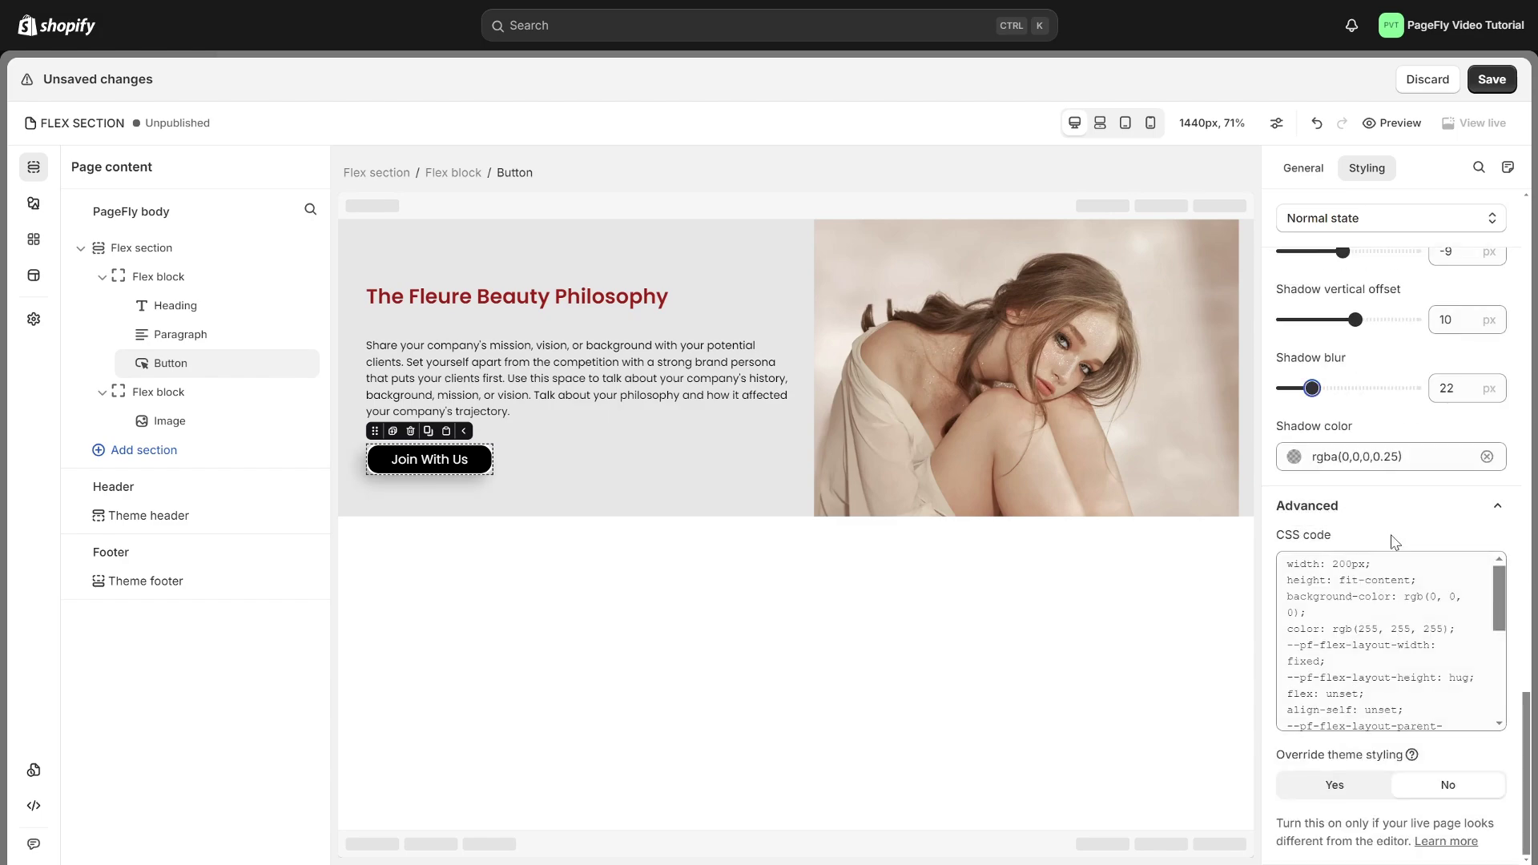
click(1336, 786)
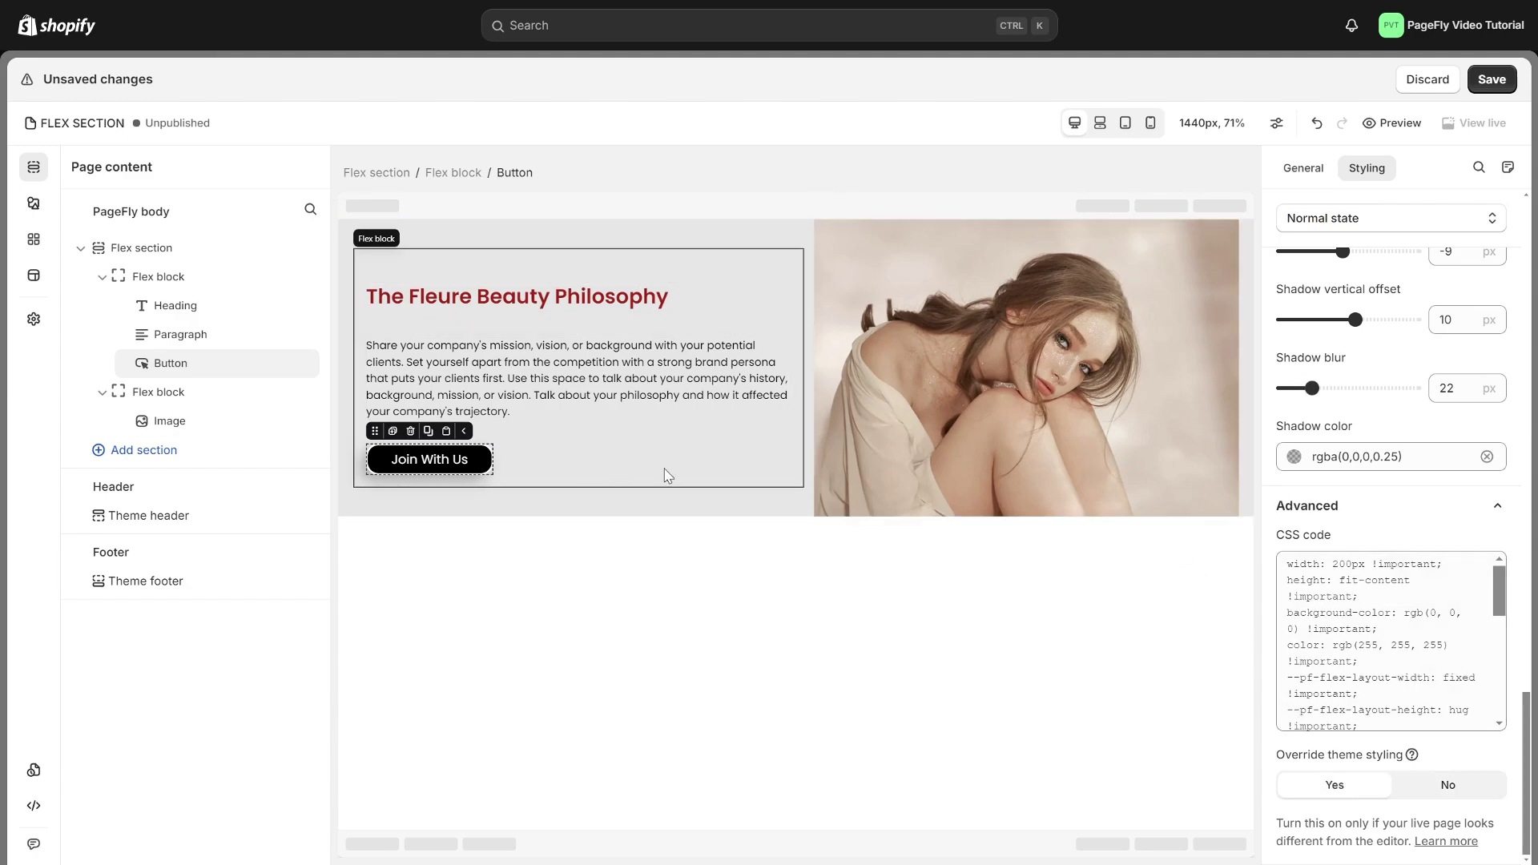
Select the Flex section from the breadcrumb to show its Styling panel.
click(393, 175)
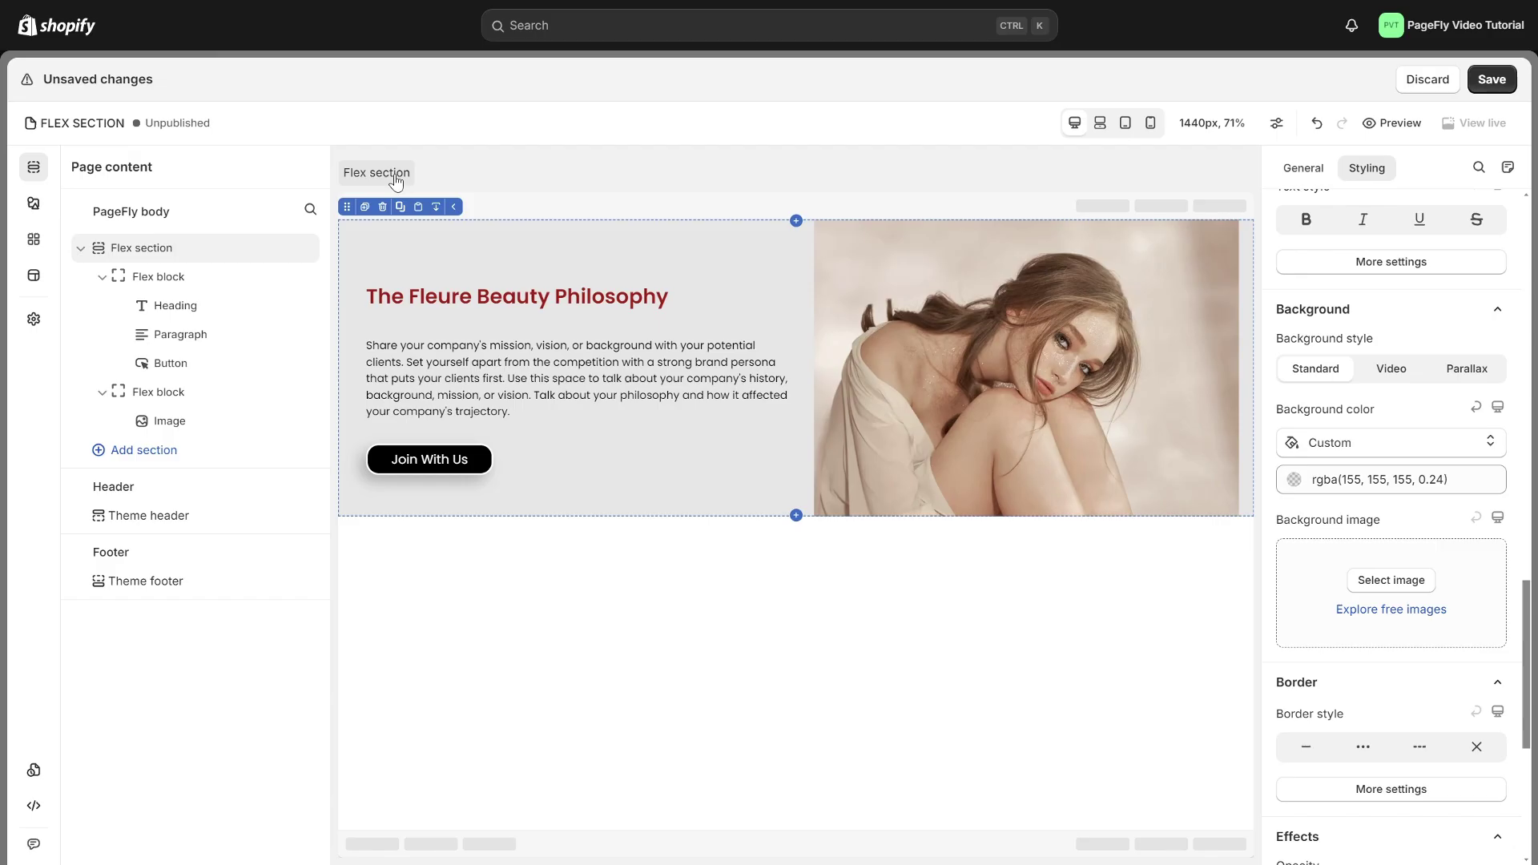